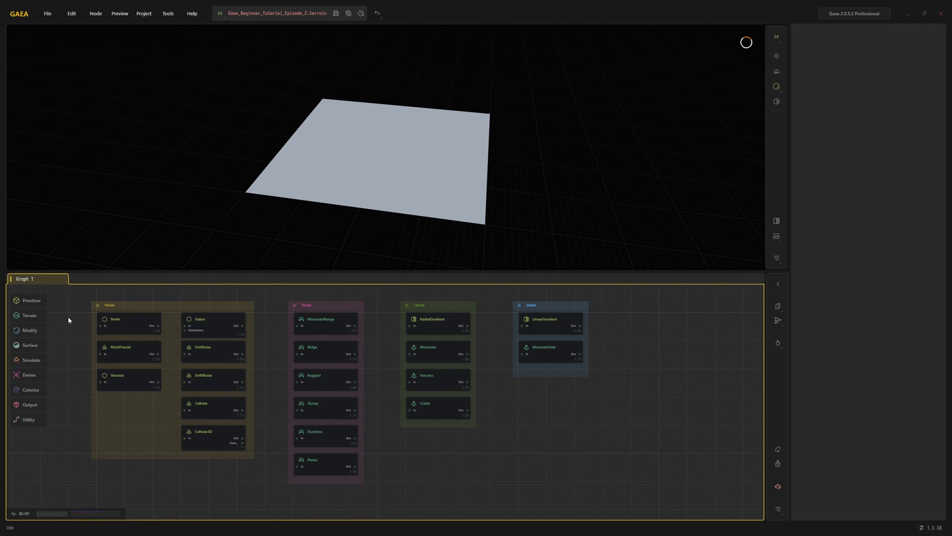
Preview each noise node in turn: Perlin, MultiFractal, Voronoi, Gabor, DotNoise, DriftNoise, Cellular and Cellular3D
{"action": "left_click", "coordinate": [121, 325]}
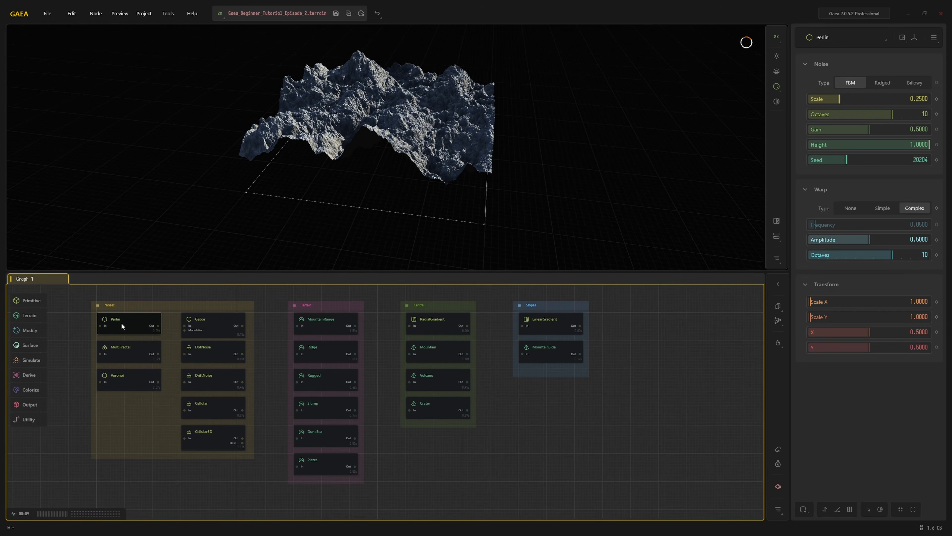
{"action": "left_click", "coordinate": [121, 349]}
{"action": "left_click", "coordinate": [120, 378]}
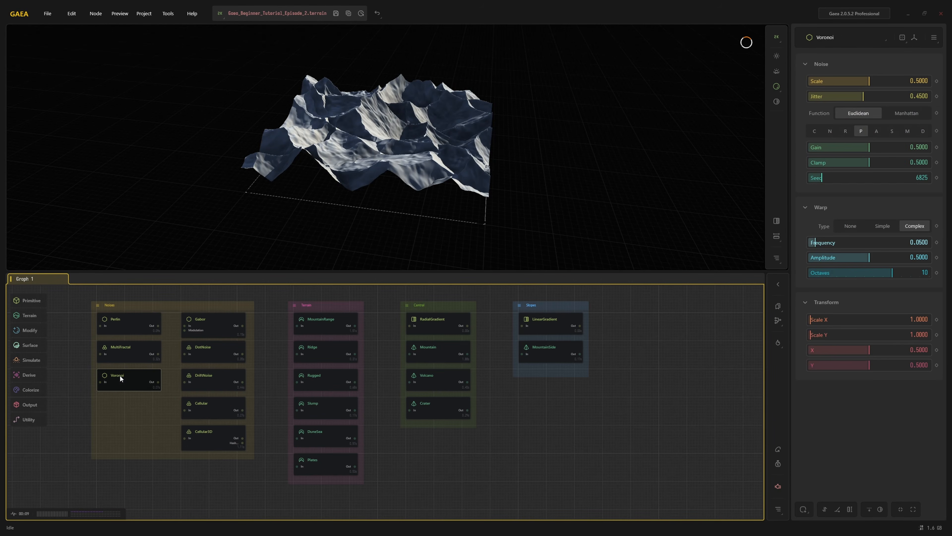
{"action": "left_click", "coordinate": [199, 322]}
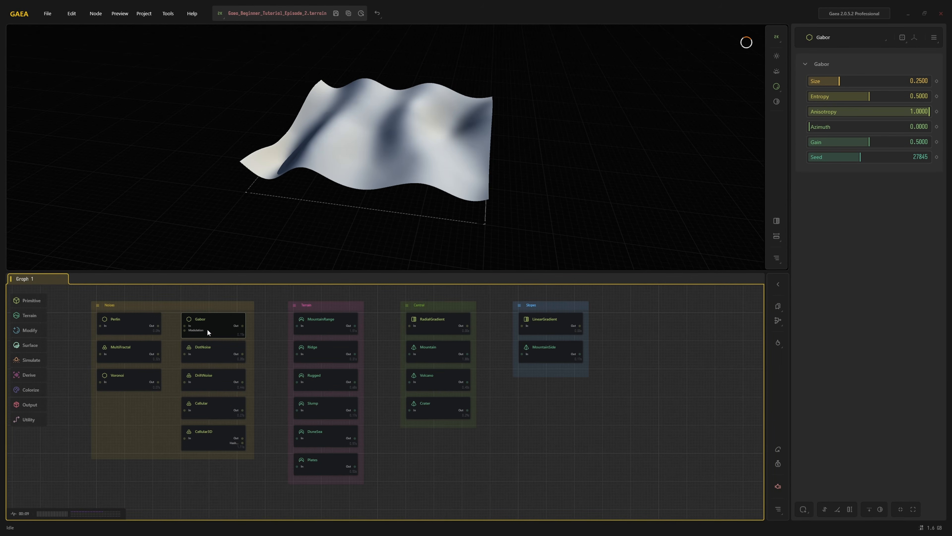
{"action": "left_click", "coordinate": [210, 349]}
{"action": "left_click", "coordinate": [209, 379]}
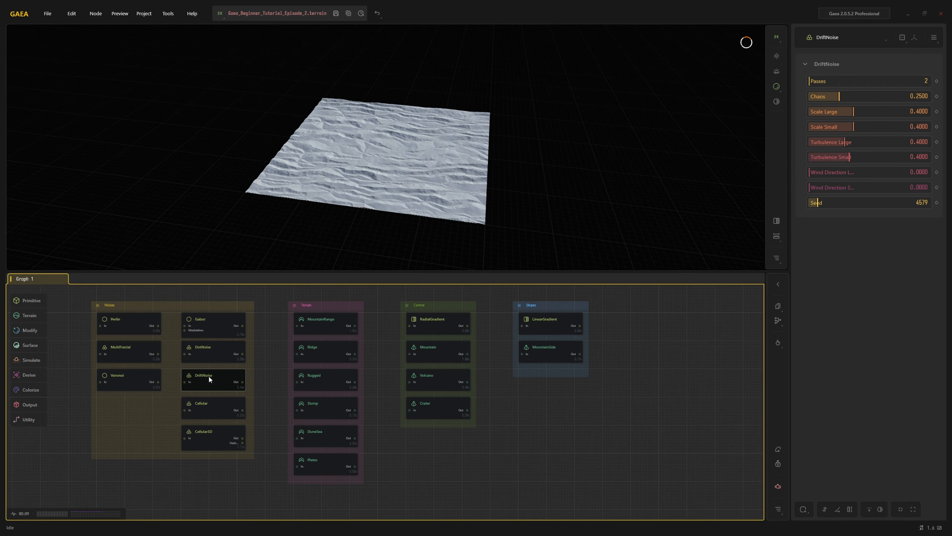
{"action": "left_click", "coordinate": [208, 408]}
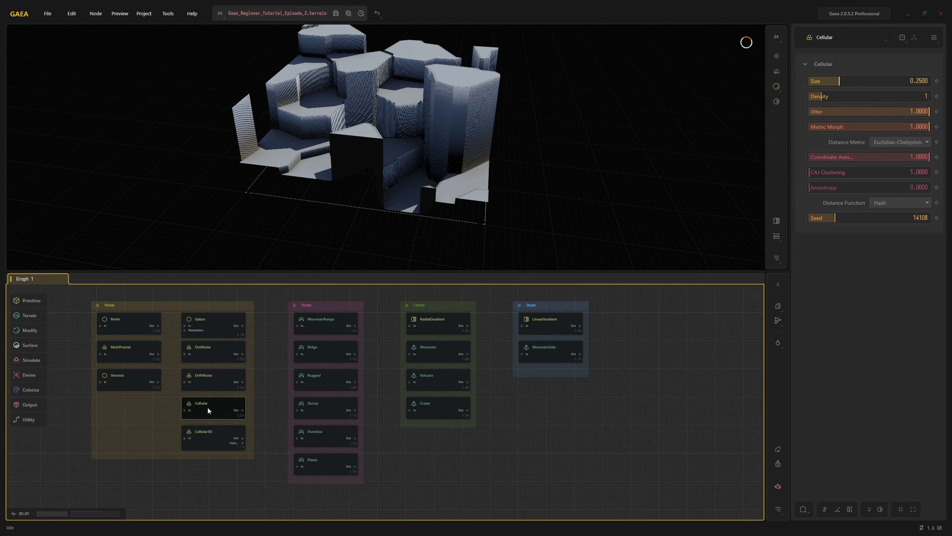
{"action": "left_click", "coordinate": [212, 434]}
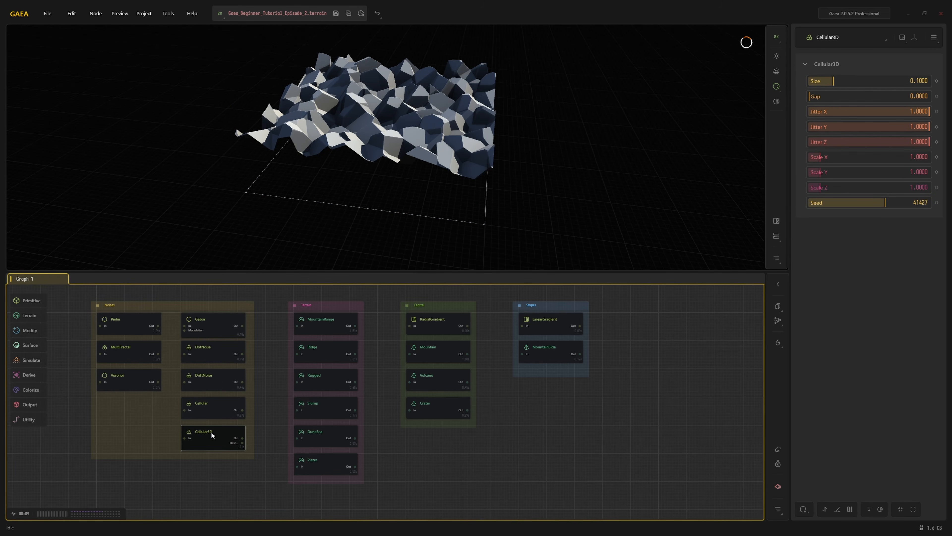
Preview the terrain nodes MountainRange, Ridge, Rugged, Slump, DuneSea and Plates one after another
{"action": "left_click", "coordinate": [314, 325]}
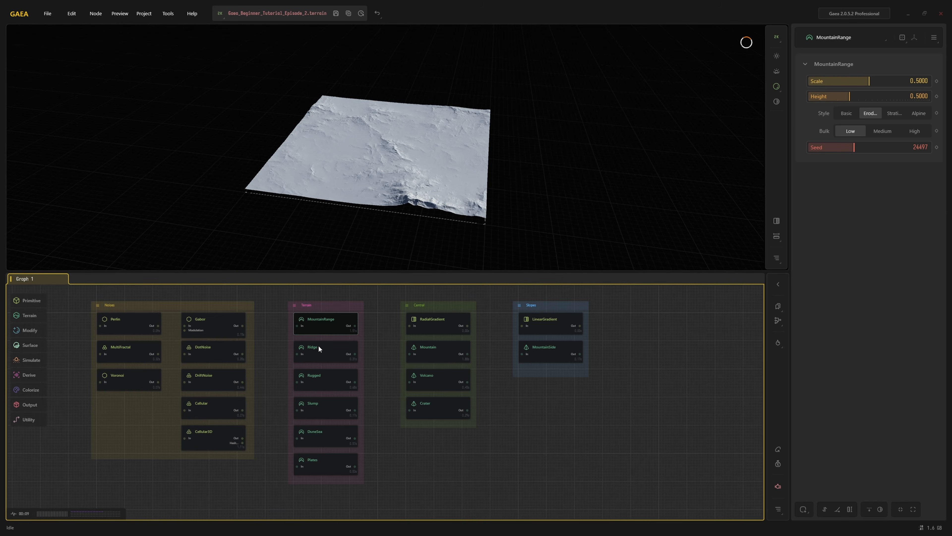
{"action": "left_click", "coordinate": [315, 352]}
{"action": "left_click", "coordinate": [314, 376]}
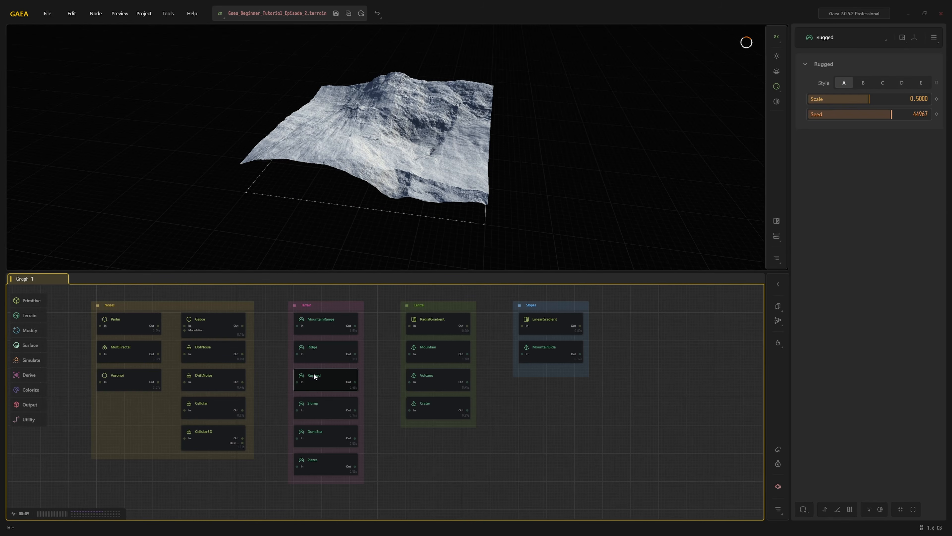
{"action": "left_click", "coordinate": [314, 407]}
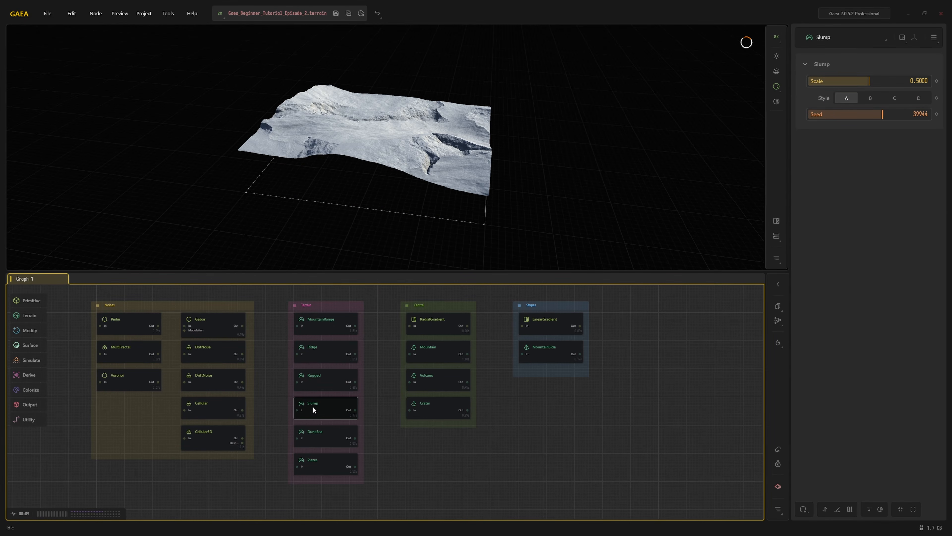
{"action": "left_click", "coordinate": [315, 432]}
{"action": "left_click", "coordinate": [315, 458]}
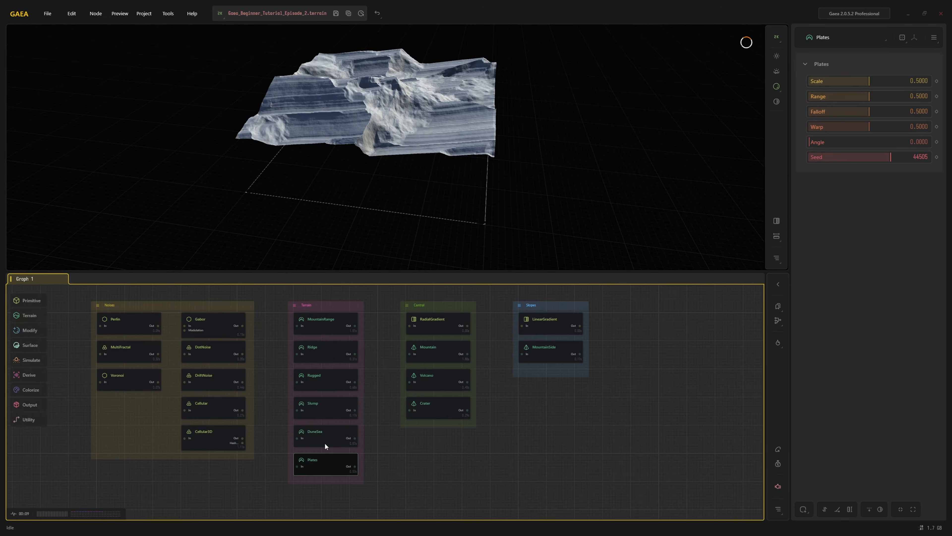
Preview the central shapes RadialGradient, Mountain, Volcano and Crater, plus the slope nodes LinearGradient and MountainSide
{"action": "left_click", "coordinate": [436, 320]}
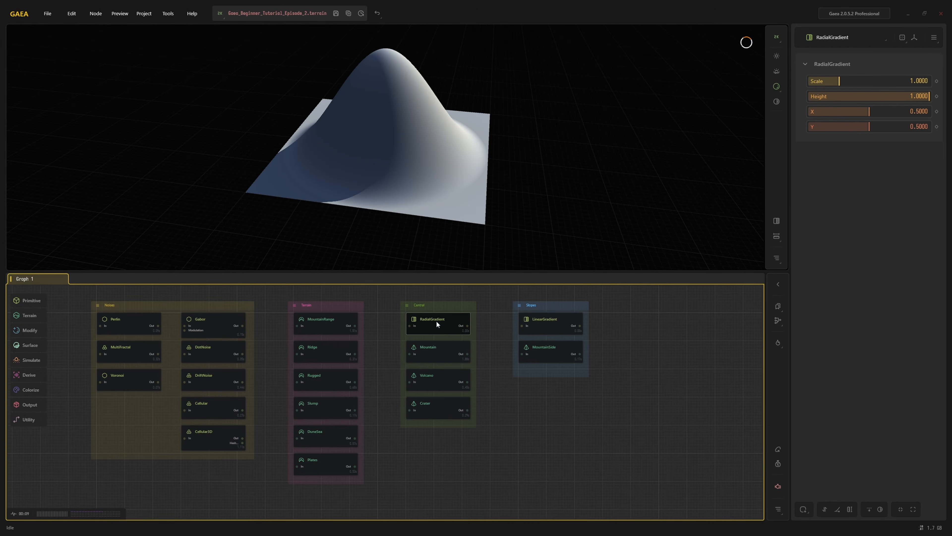
{"action": "left_click", "coordinate": [437, 347]}
{"action": "left_click", "coordinate": [432, 382]}
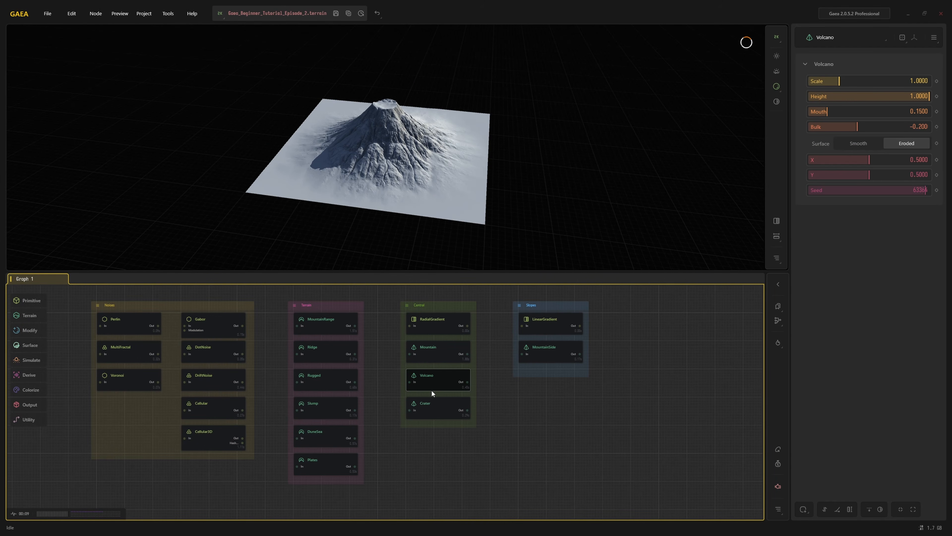
{"action": "left_click", "coordinate": [431, 407]}
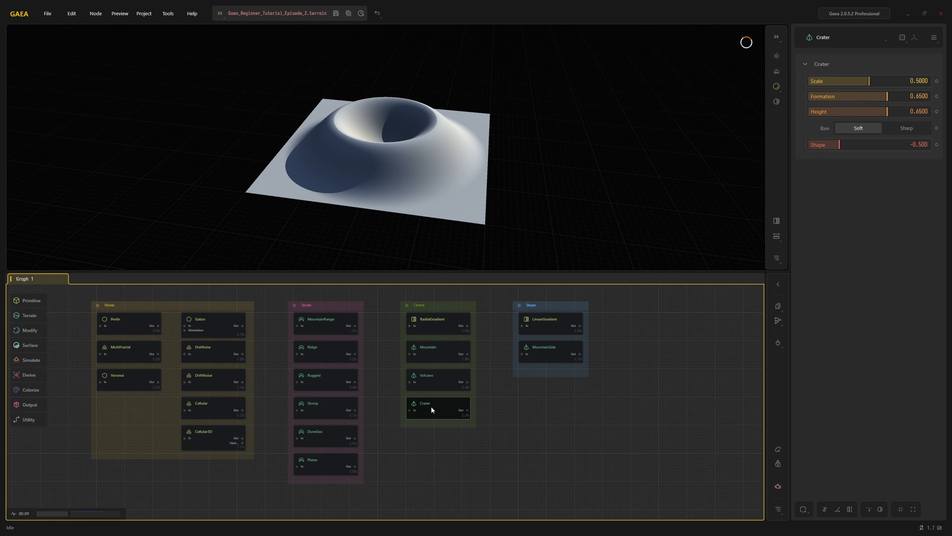
{"action": "left_click", "coordinate": [544, 324]}
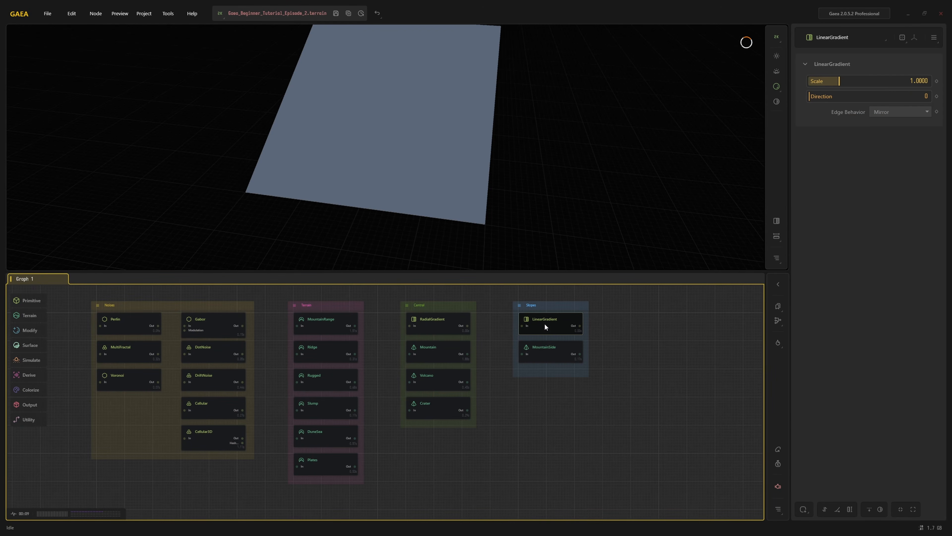
{"action": "left_click", "coordinate": [551, 347]}
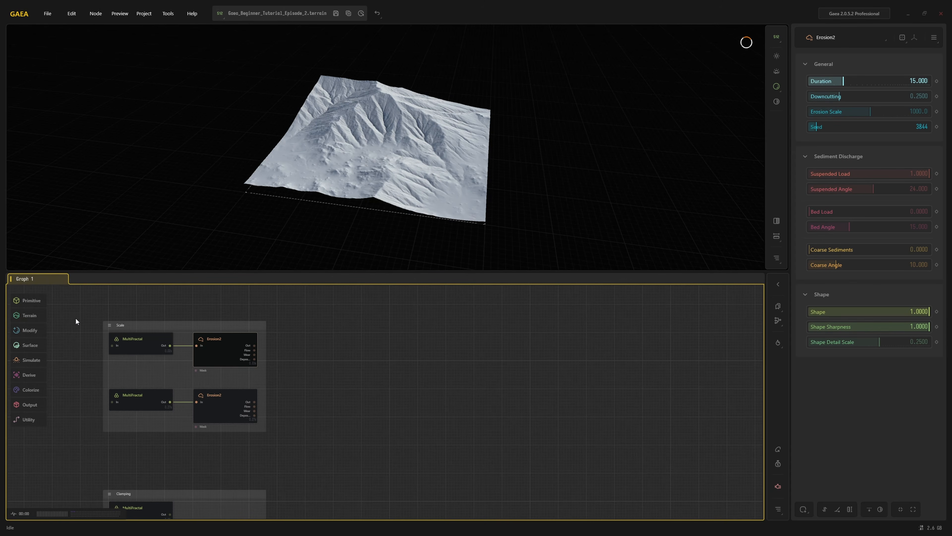
Set the terrain preview resolution to 2048 x 2048
{"action": "left_click", "coordinate": [777, 36]}
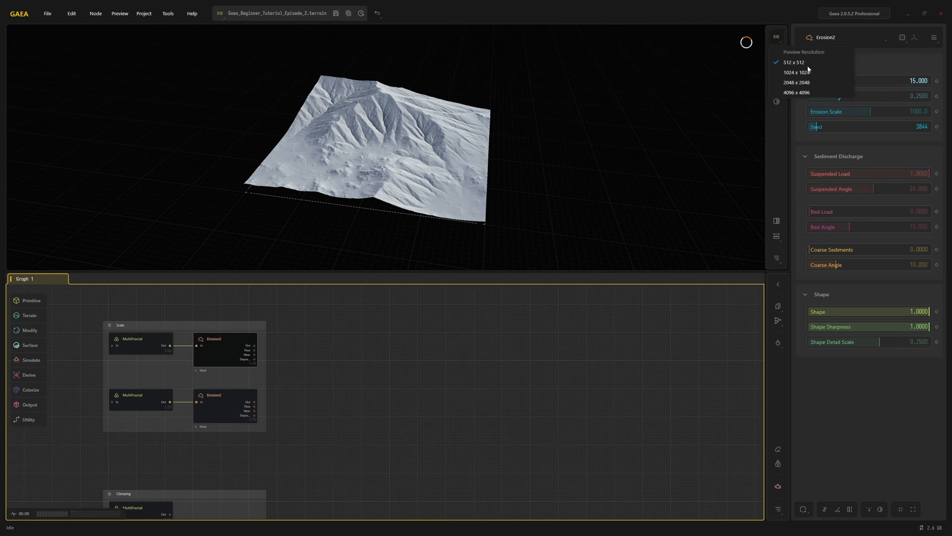
{"action": "left_click", "coordinate": [805, 82]}
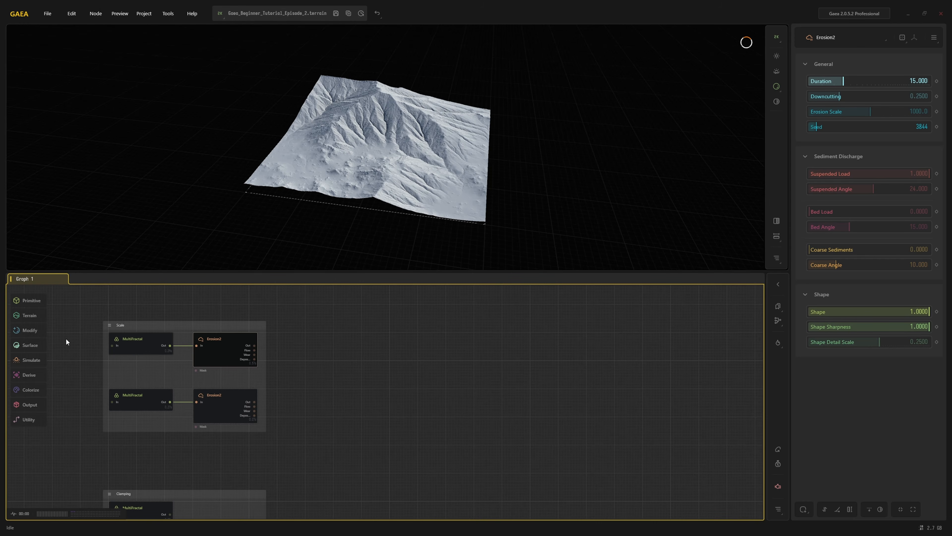
Compare the two MultiFractal nodes and their Erosion2 results in the Scale group
{"action": "left_click", "coordinate": [214, 406]}
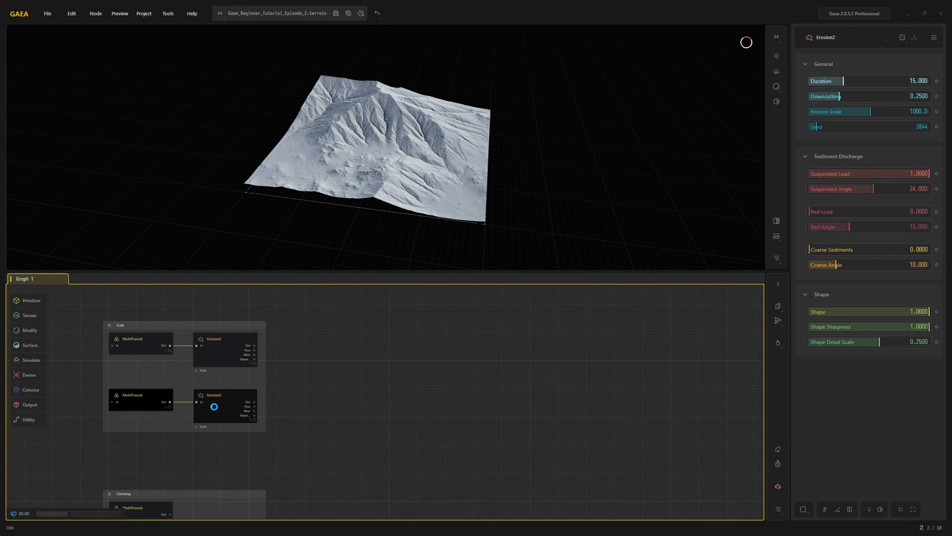
{"action": "left_click", "coordinate": [216, 339]}
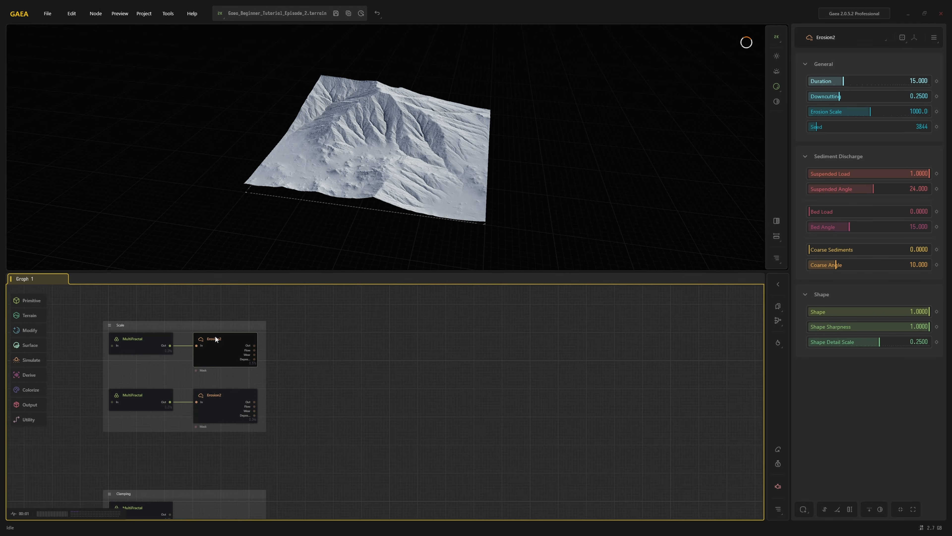
{"action": "left_click", "coordinate": [132, 338]}
{"action": "left_click", "coordinate": [136, 399]}
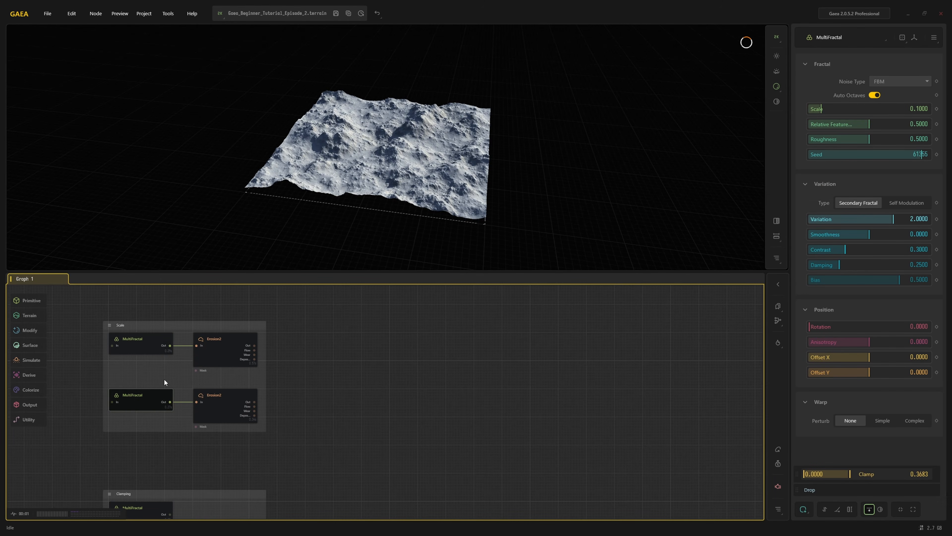
{"action": "left_click", "coordinate": [209, 342]}
{"action": "left_click", "coordinate": [208, 396]}
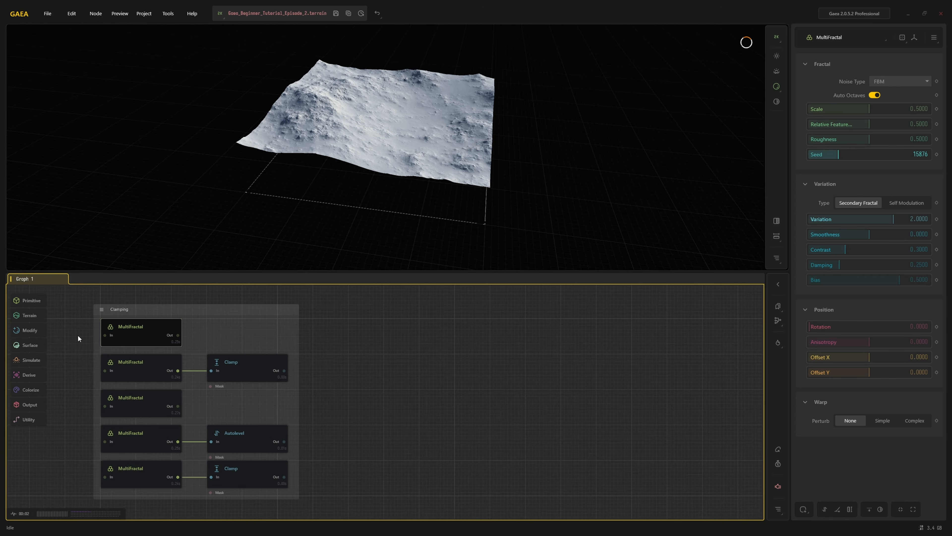
Compare the MultiFractal variants in the Clamping group with their connected Clamp and Autolevel nodes
{"action": "left_click", "coordinate": [143, 362]}
{"action": "left_click", "coordinate": [239, 369]}
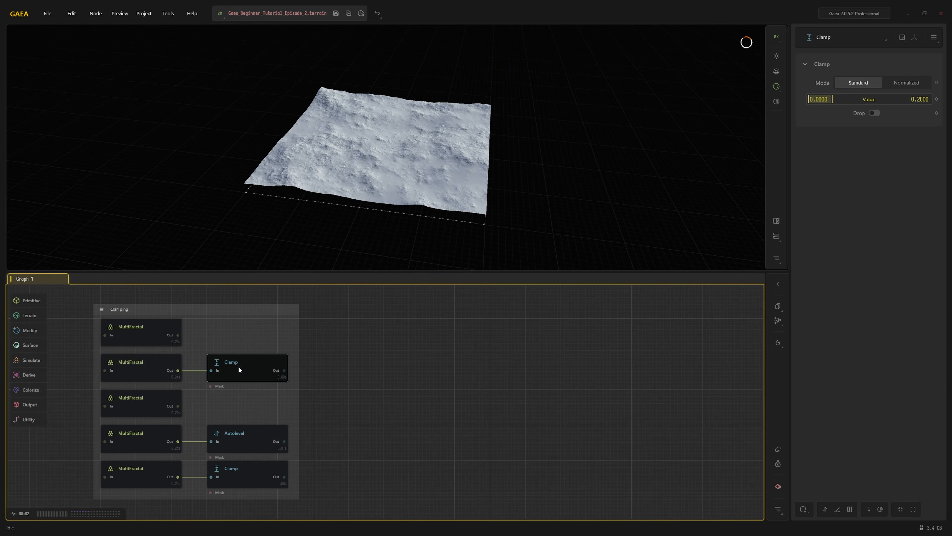
{"action": "left_click", "coordinate": [142, 400]}
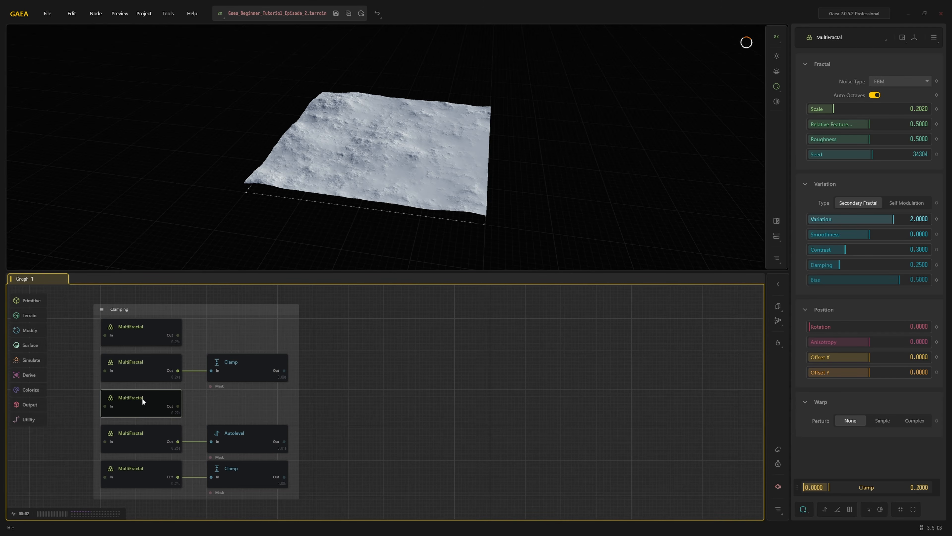
{"action": "left_click", "coordinate": [140, 434]}
{"action": "left_click", "coordinate": [230, 435]}
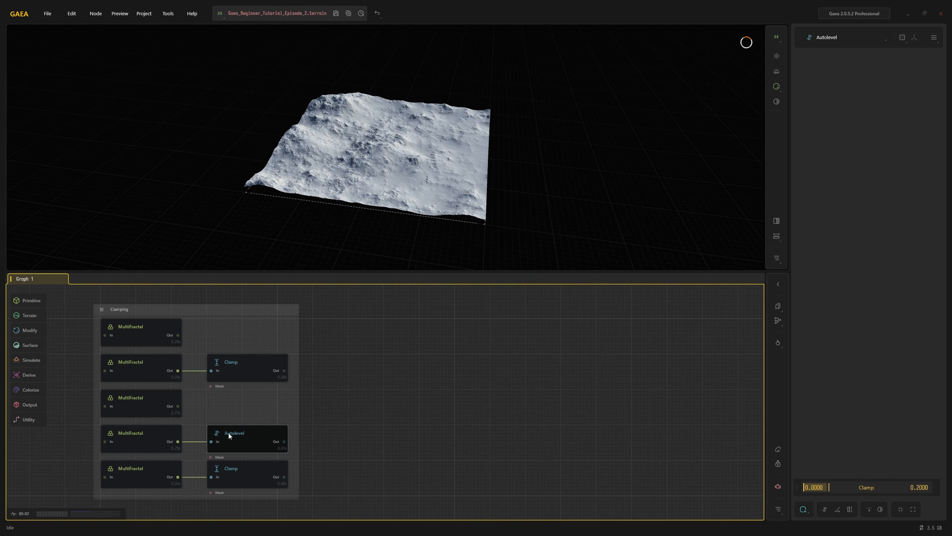
{"action": "left_click", "coordinate": [143, 474]}
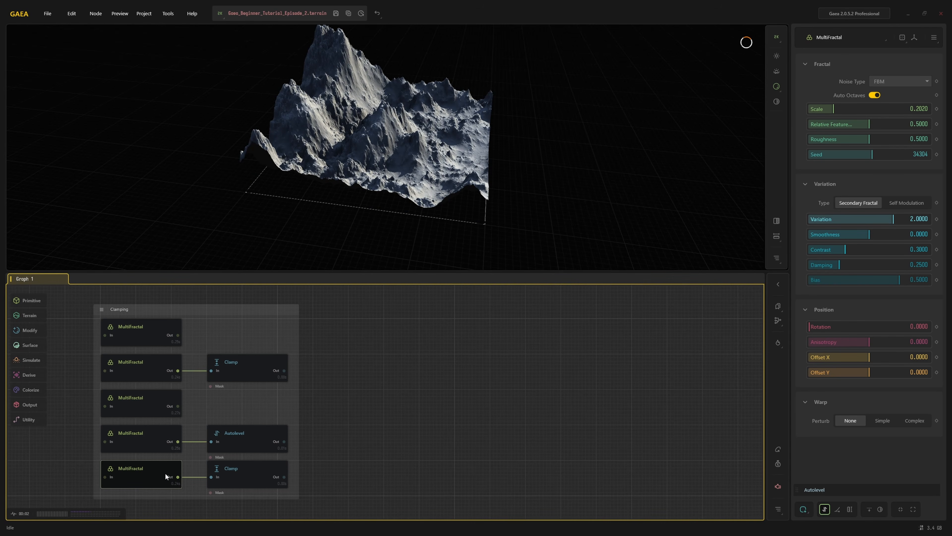
{"action": "left_click", "coordinate": [248, 469]}
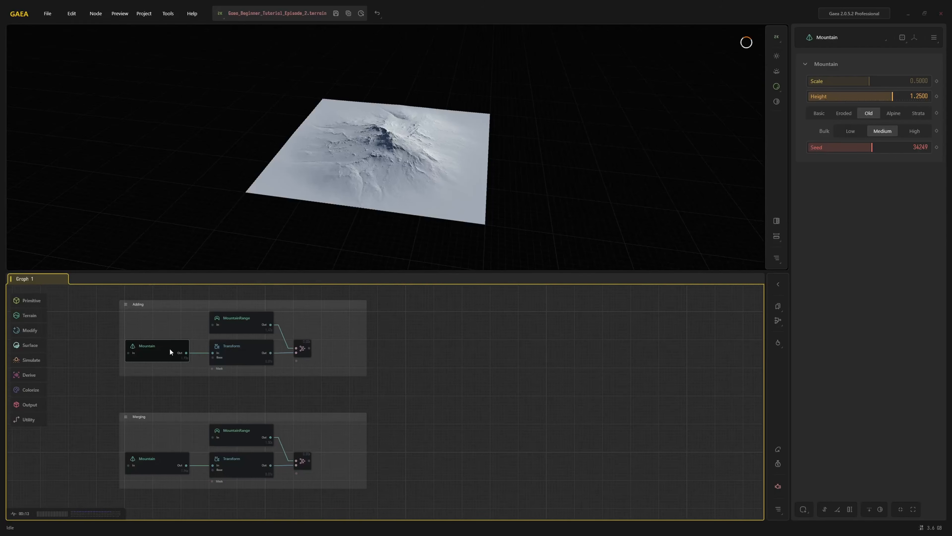
Examine the Adding group's MountainRange, Mountain and Transform nodes and the Combine node that adds them together
{"action": "left_click", "coordinate": [237, 322]}
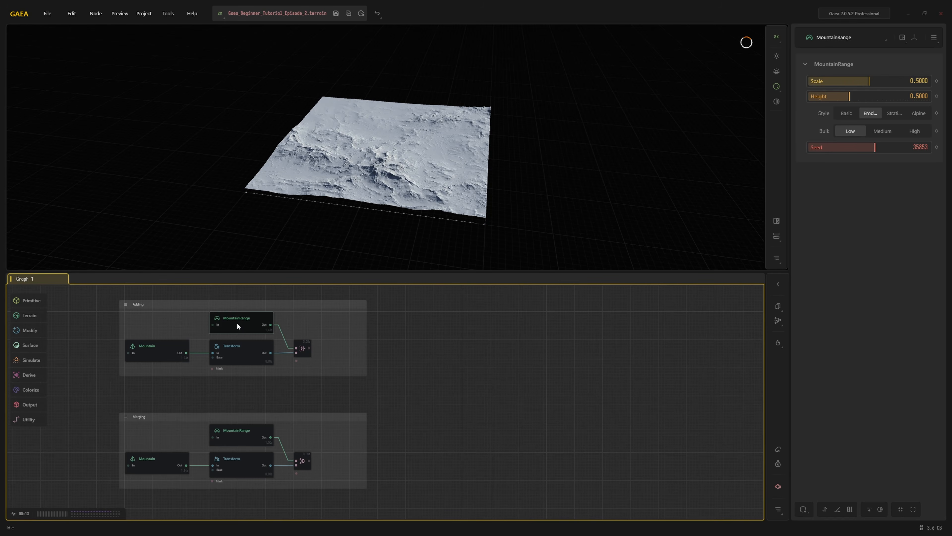
{"action": "left_click", "coordinate": [164, 345]}
{"action": "left_click", "coordinate": [230, 347]}
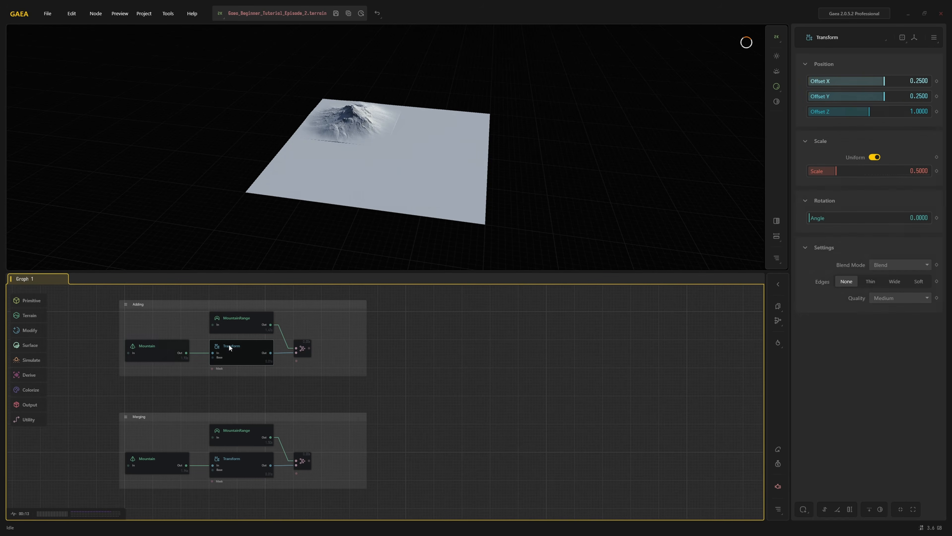
{"action": "left_click", "coordinate": [296, 347]}
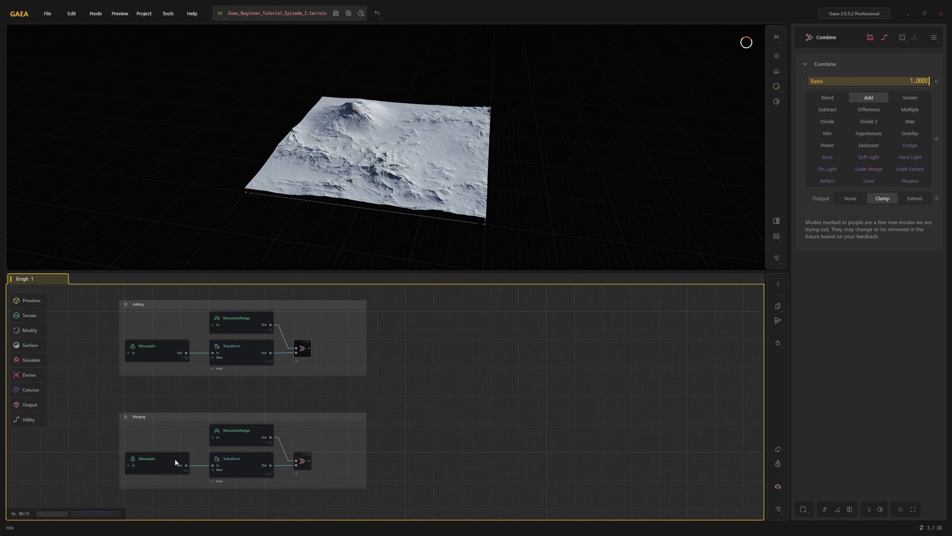
Examine the Merging group's Mountain and Combine nodes, plus the Height mask and Combine node in the masked adding group
{"action": "left_click", "coordinate": [169, 462]}
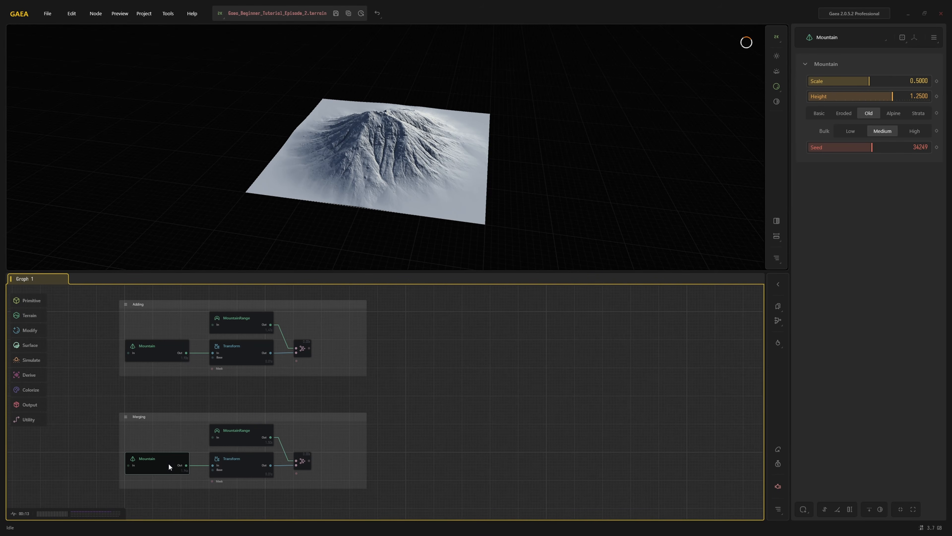
{"action": "left_click", "coordinate": [302, 459]}
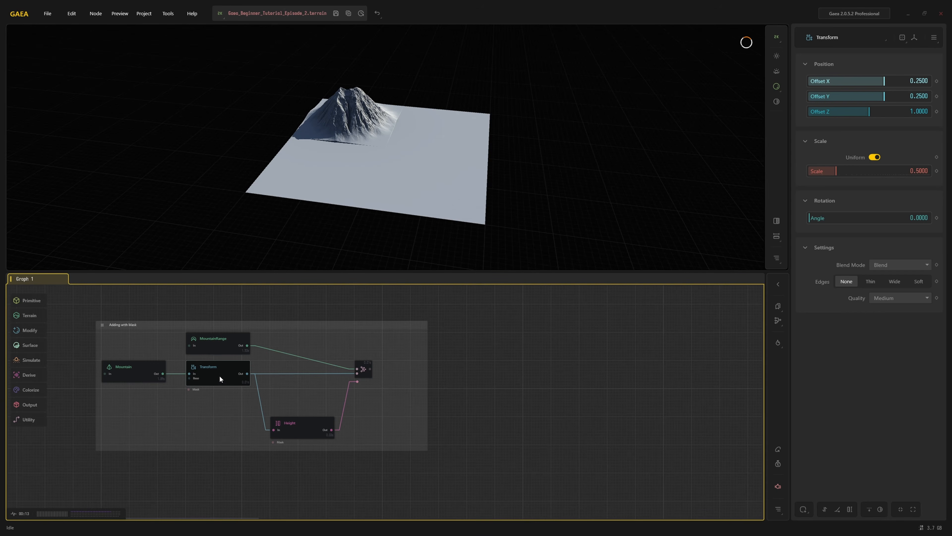
{"action": "left_click", "coordinate": [299, 430]}
{"action": "left_click", "coordinate": [360, 367]}
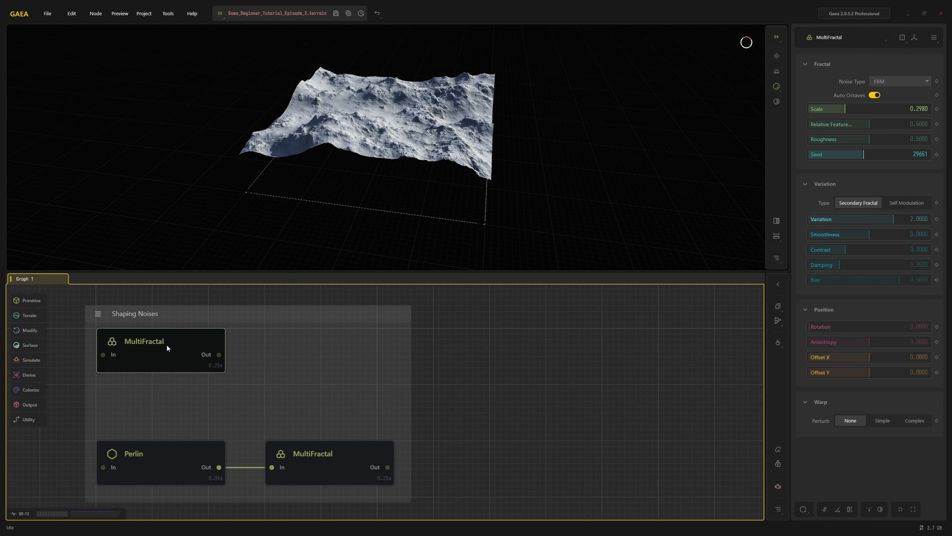
Compare the standalone MultiFractal in the Shaping Noises group with the Perlin node and the MultiFractal it feeds
{"action": "left_click", "coordinate": [149, 468]}
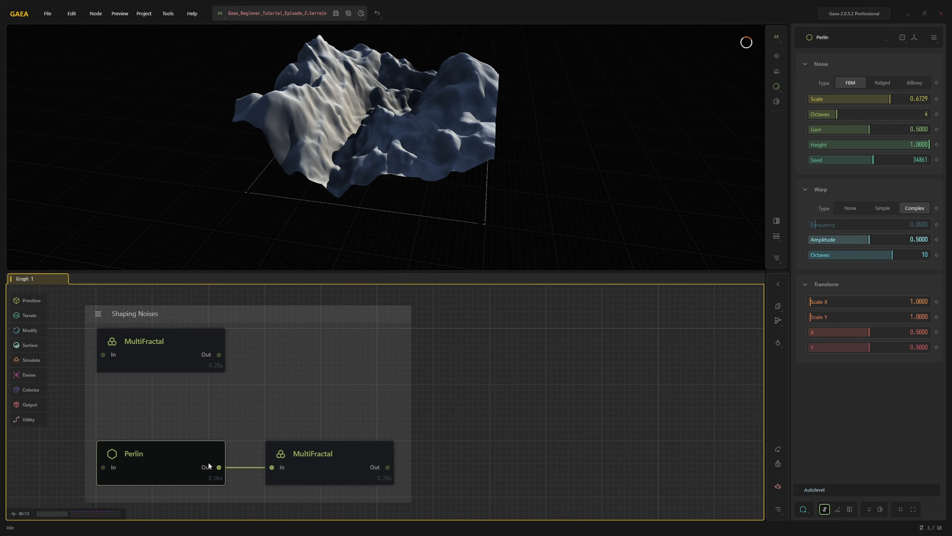
{"action": "left_click", "coordinate": [331, 464]}
{"action": "left_click", "coordinate": [164, 352]}
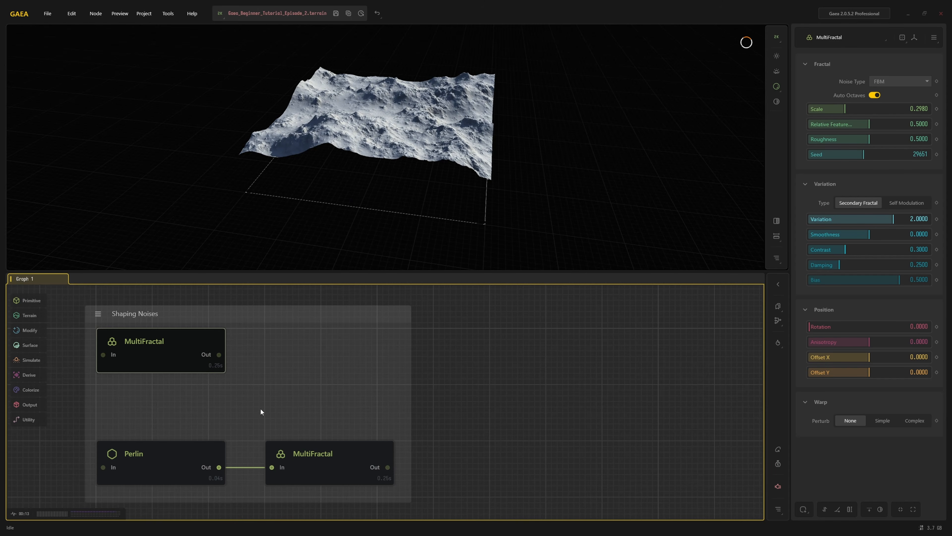
{"action": "left_click", "coordinate": [323, 462]}
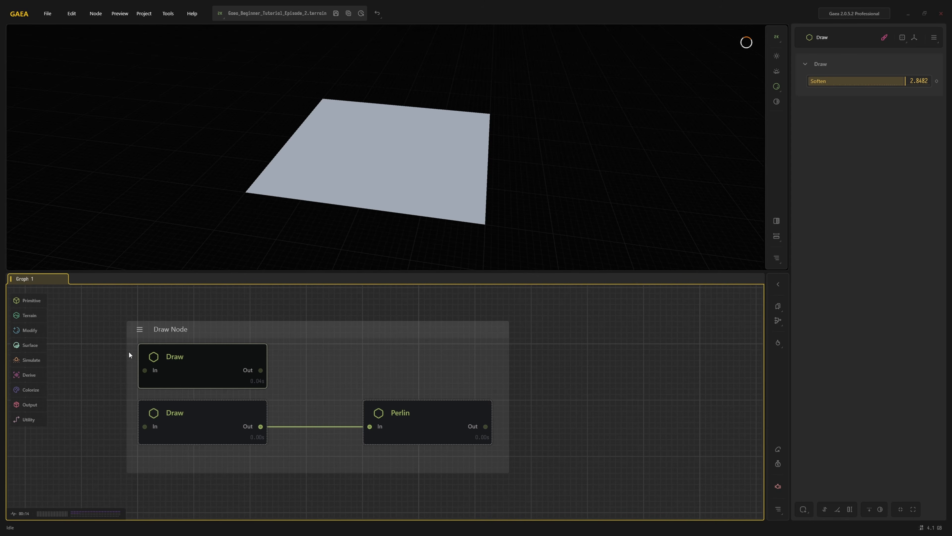
Paint a large filled plateau across the middle of the standalone Draw node's canvas using maximum brush size and hardness
{"action": "left_click", "coordinate": [884, 37]}
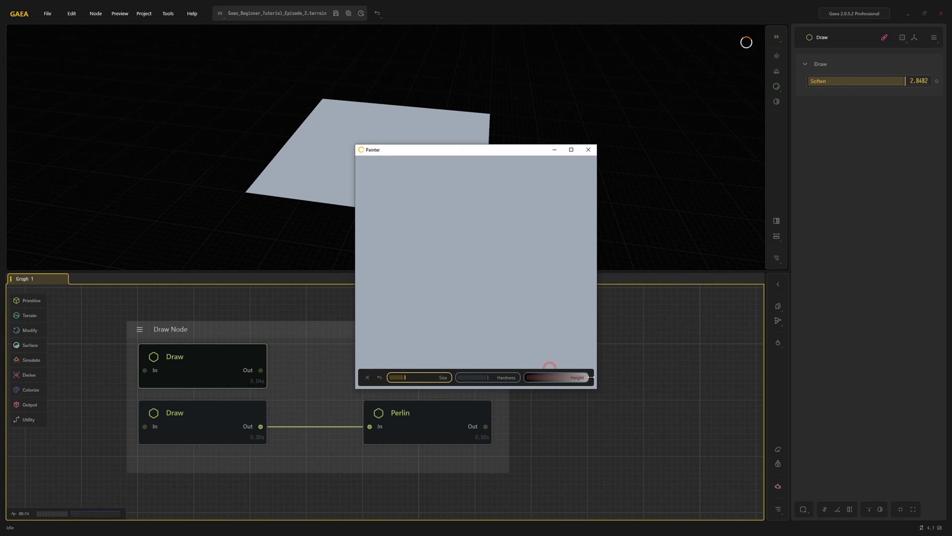
{"action": "left_click_drag", "start_coordinate": [405, 377], "coordinate": [466, 378]}
{"action": "mouse_move", "coordinate": [441, 264]}
{"action": "left_mouse_down"}
{"action": "mouse_move", "coordinate": [386, 274]}
{"action": "mouse_move", "coordinate": [498, 316]}
{"action": "mouse_move", "coordinate": [510, 214]}
{"action": "mouse_move", "coordinate": [456, 288]}
{"action": "mouse_move", "coordinate": [457, 271]}
{"action": "mouse_move", "coordinate": [448, 323]}
{"action": "left_mouse_up"}
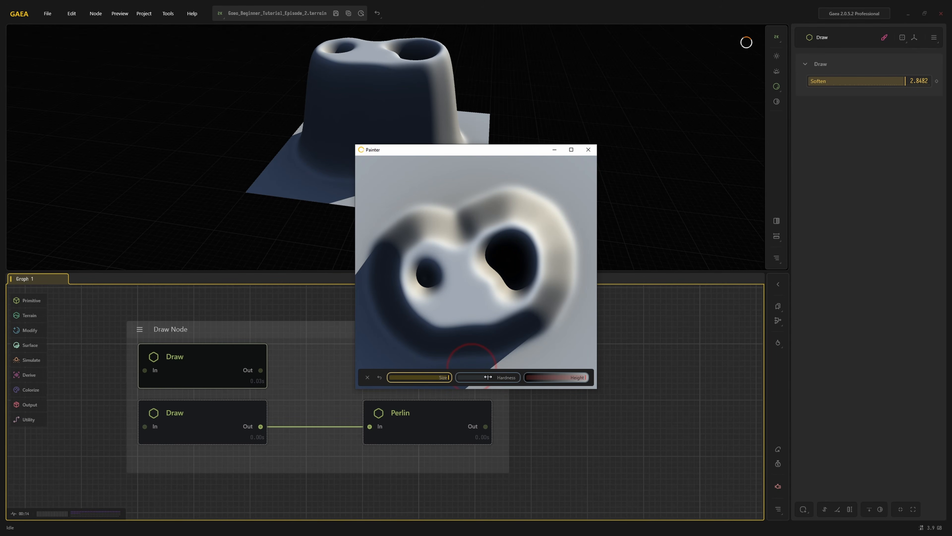
{"action": "left_click_drag", "start_coordinate": [487, 377], "coordinate": [523, 377]}
{"action": "mouse_move", "coordinate": [504, 280]}
{"action": "left_mouse_down"}
{"action": "mouse_move", "coordinate": [469, 230]}
{"action": "mouse_move", "coordinate": [417, 270]}
{"action": "mouse_move", "coordinate": [410, 317]}
{"action": "mouse_move", "coordinate": [500, 310]}
{"action": "mouse_move", "coordinate": [546, 258]}
{"action": "mouse_move", "coordinate": [451, 221]}
{"action": "mouse_move", "coordinate": [404, 255]}
{"action": "left_mouse_up"}
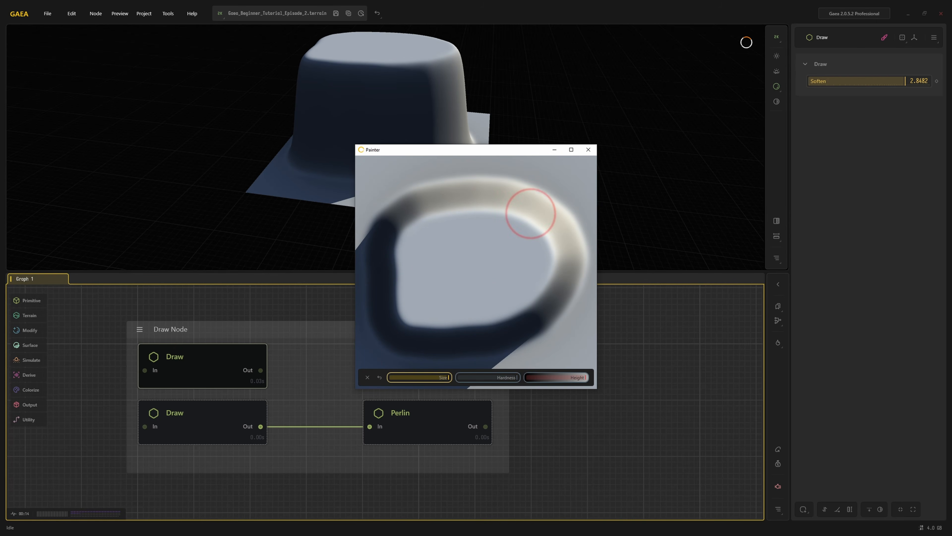
{"action": "left_click", "coordinate": [589, 149]}
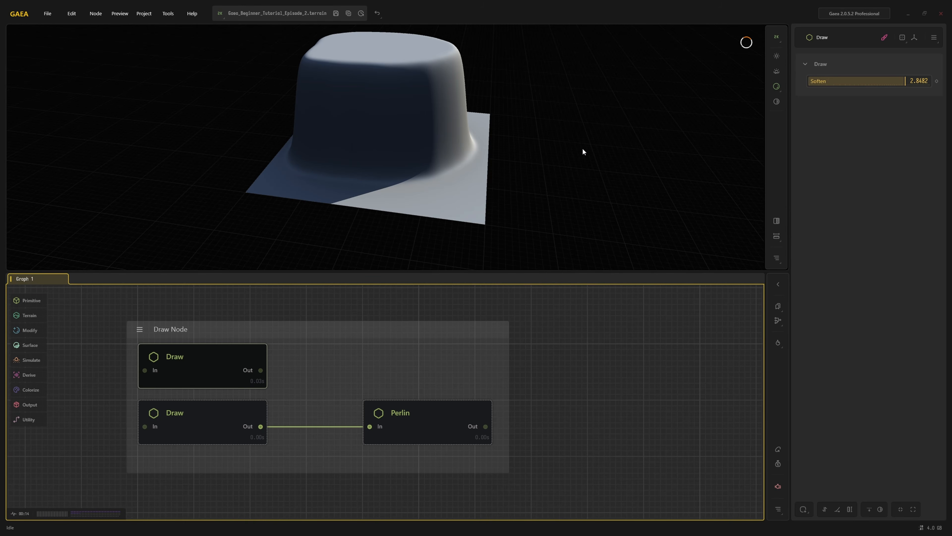
Paint a tall hill and a second hill at about half height in the Draw node feeding Perlin, and preview the Perlin output
{"action": "left_click", "coordinate": [215, 409]}
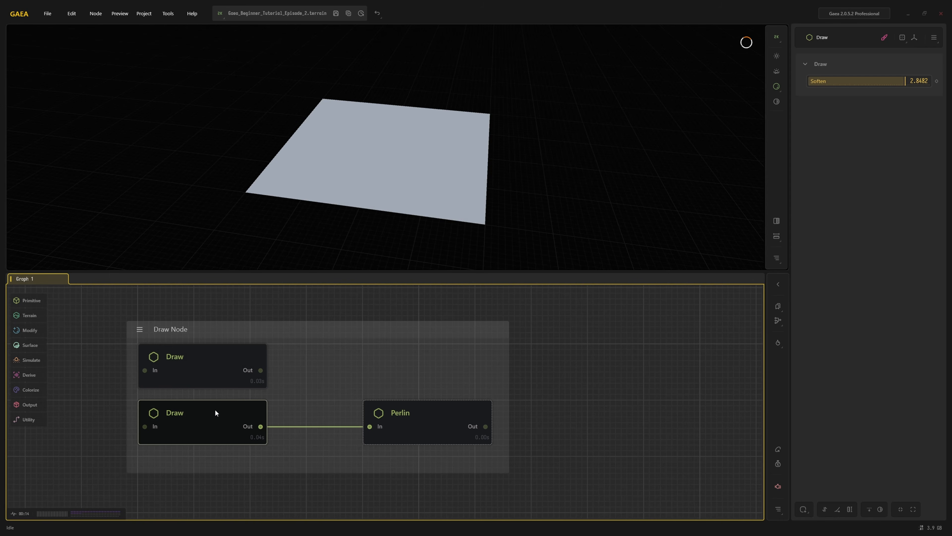
{"action": "left_click", "coordinate": [883, 38]}
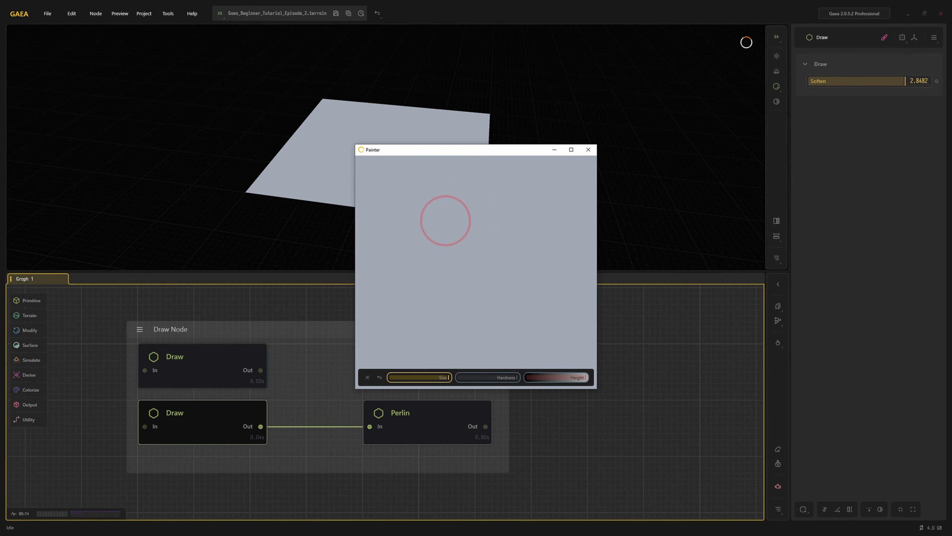
{"action": "mouse_move", "coordinate": [442, 219]}
{"action": "left_mouse_down"}
{"action": "mouse_move", "coordinate": [389, 297]}
{"action": "mouse_move", "coordinate": [436, 240]}
{"action": "mouse_move", "coordinate": [415, 293]}
{"action": "left_mouse_up"}
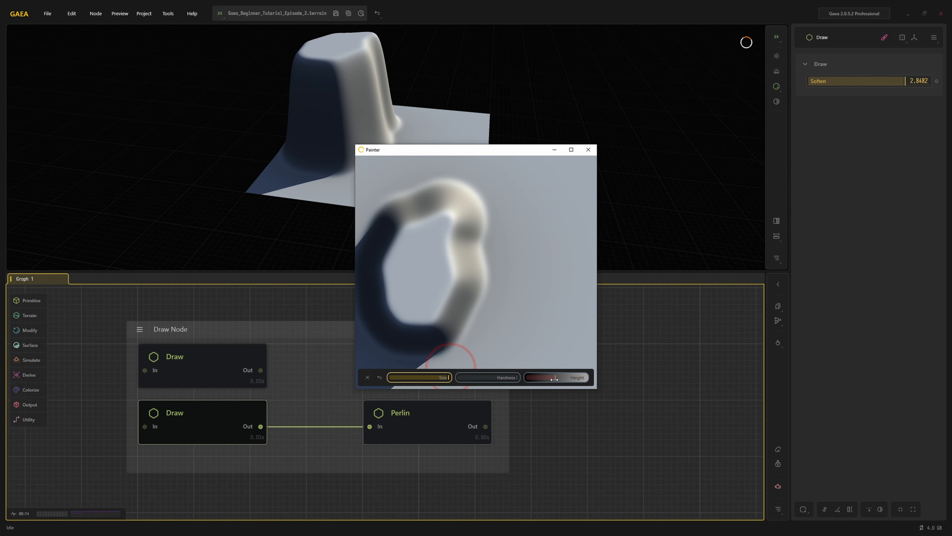
{"action": "mouse_move", "coordinate": [546, 270]}
{"action": "left_mouse_down"}
{"action": "mouse_move", "coordinate": [521, 287]}
{"action": "mouse_move", "coordinate": [542, 255]}
{"action": "mouse_move", "coordinate": [541, 336]}
{"action": "left_mouse_up"}
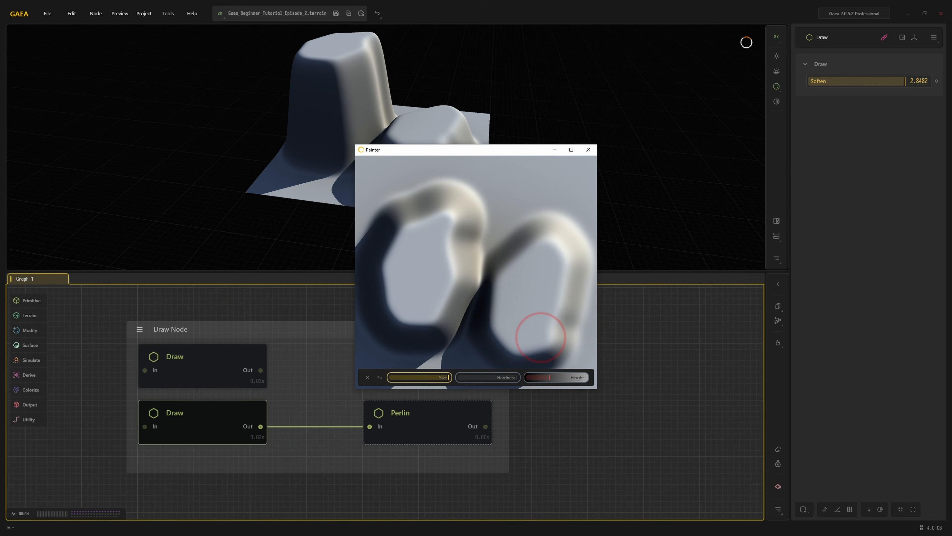
{"action": "left_click", "coordinate": [588, 149]}
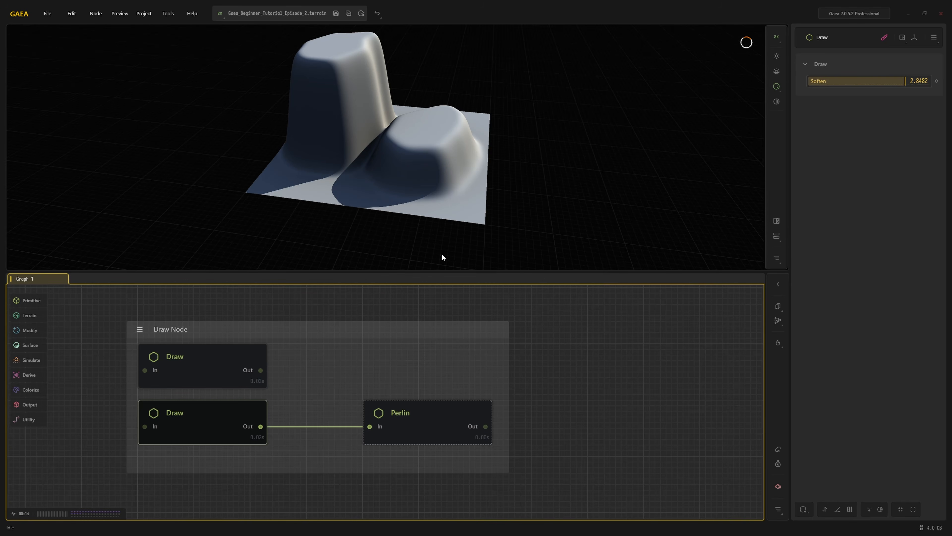
{"action": "left_click", "coordinate": [418, 424]}
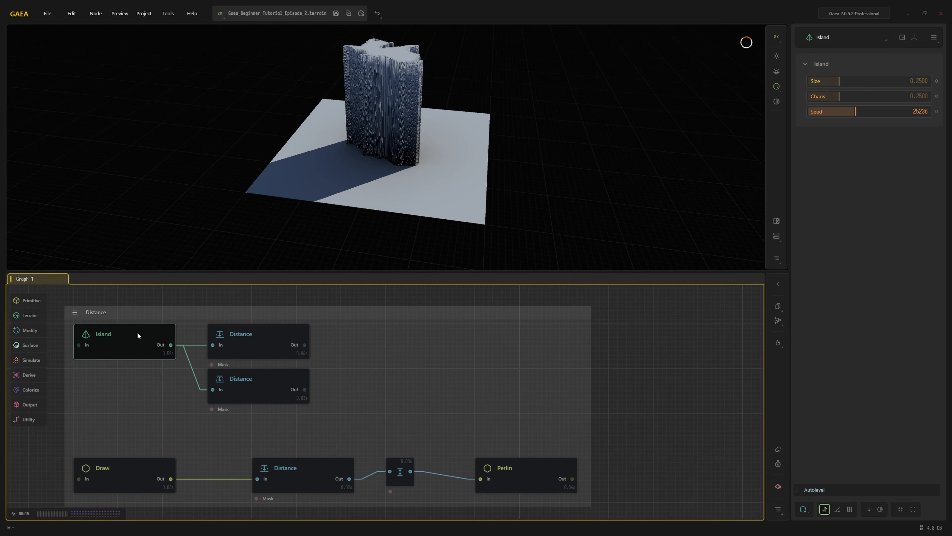
Preview the Island's two Distance nodes and try the Falloff, Invert Input and Invert Output settings on the second one
{"action": "left_click", "coordinate": [232, 331]}
{"action": "left_click", "coordinate": [244, 386]}
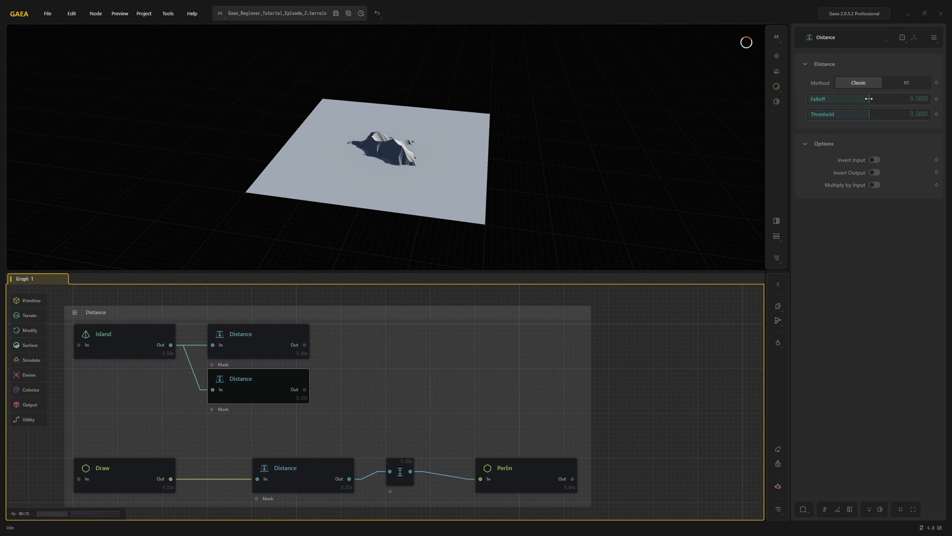
{"action": "mouse_move", "coordinate": [869, 98]}
{"action": "left_mouse_down"}
{"action": "mouse_move", "coordinate": [801, 95]}
{"action": "mouse_move", "coordinate": [913, 98]}
{"action": "mouse_move", "coordinate": [860, 100]}
{"action": "mouse_move", "coordinate": [869, 99]}
{"action": "left_mouse_up"}
{"action": "left_click", "coordinate": [875, 159]}
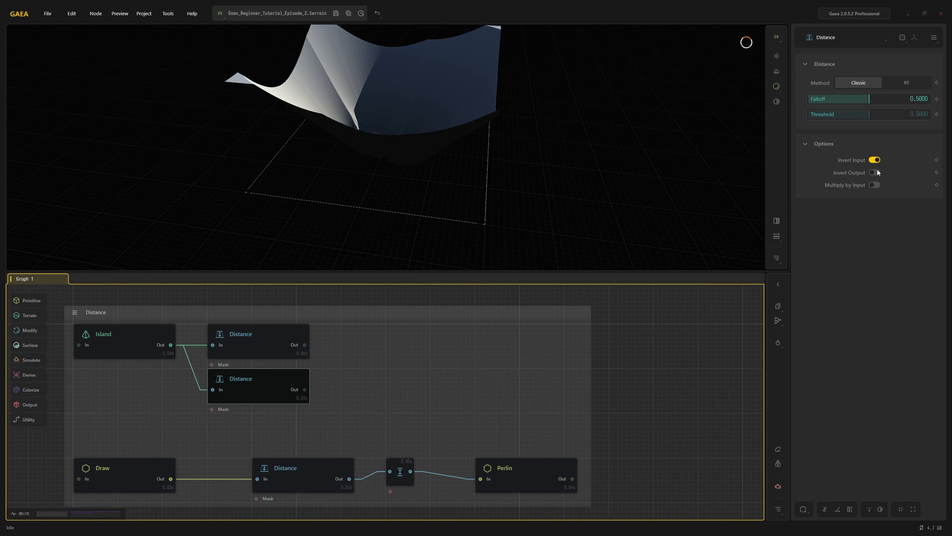
{"action": "left_click", "coordinate": [878, 174]}
{"action": "left_click", "coordinate": [875, 159]}
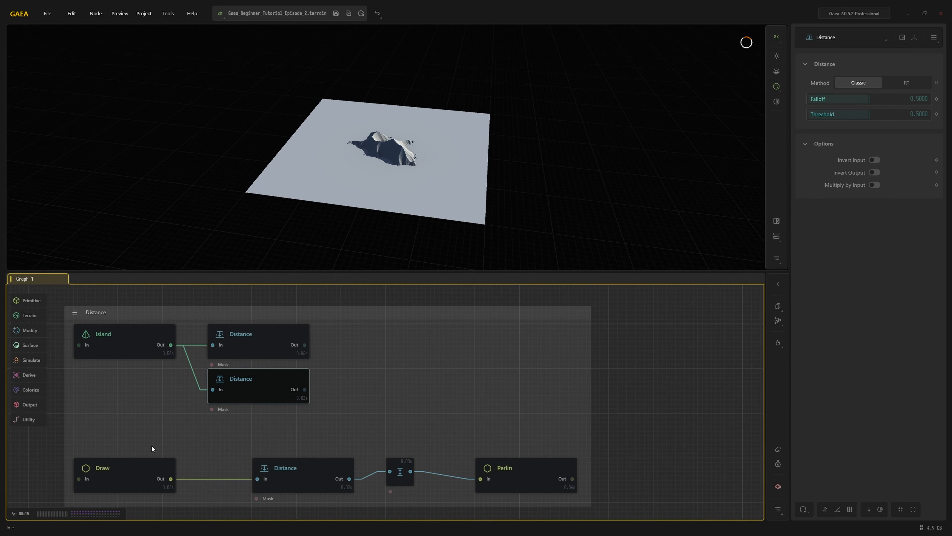
Examine the Distance group's chain from the Draw node through its Distance node to the Perlin output
{"action": "left_click", "coordinate": [130, 468]}
{"action": "left_click", "coordinate": [319, 473]}
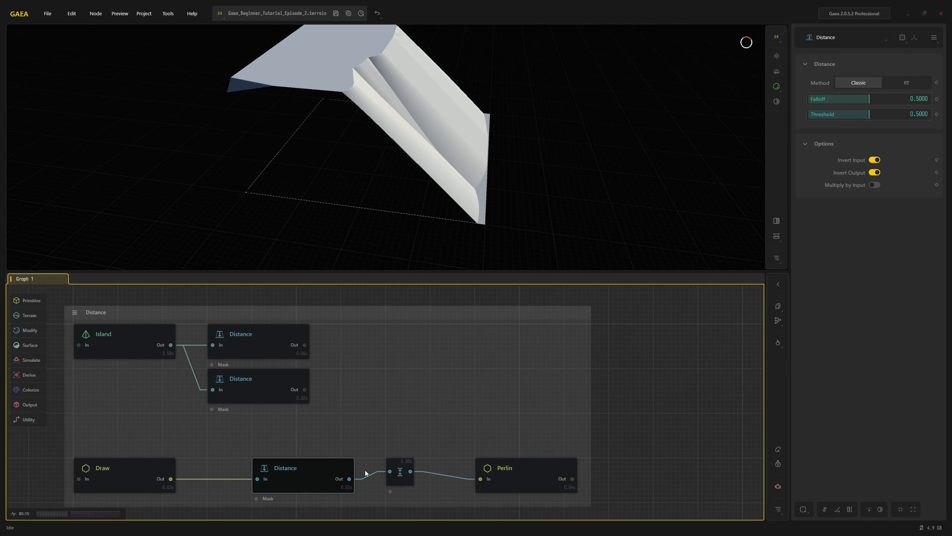
{"action": "left_click", "coordinate": [513, 467]}
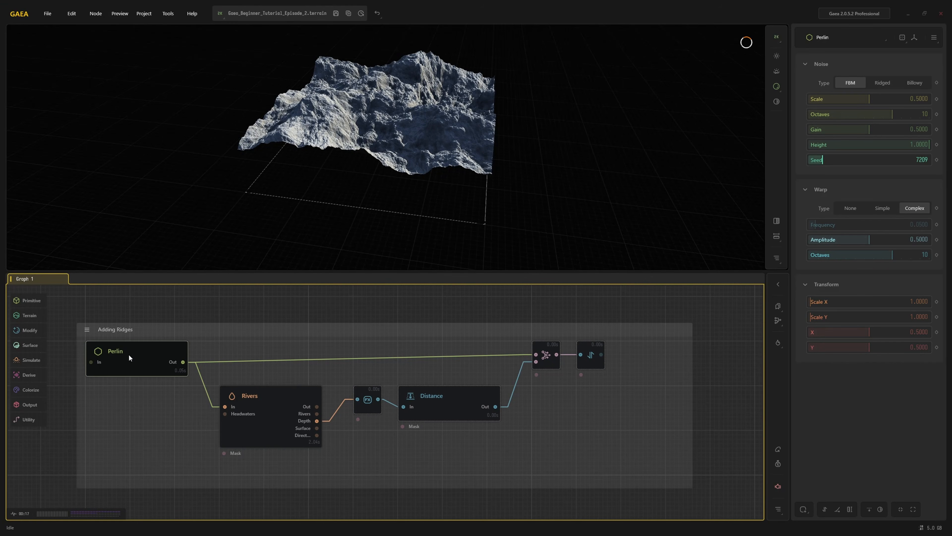
Examine the Adding Ridges group's Rivers node, the FX node fed by its Depth output, and the Distance node
{"action": "left_click", "coordinate": [272, 411]}
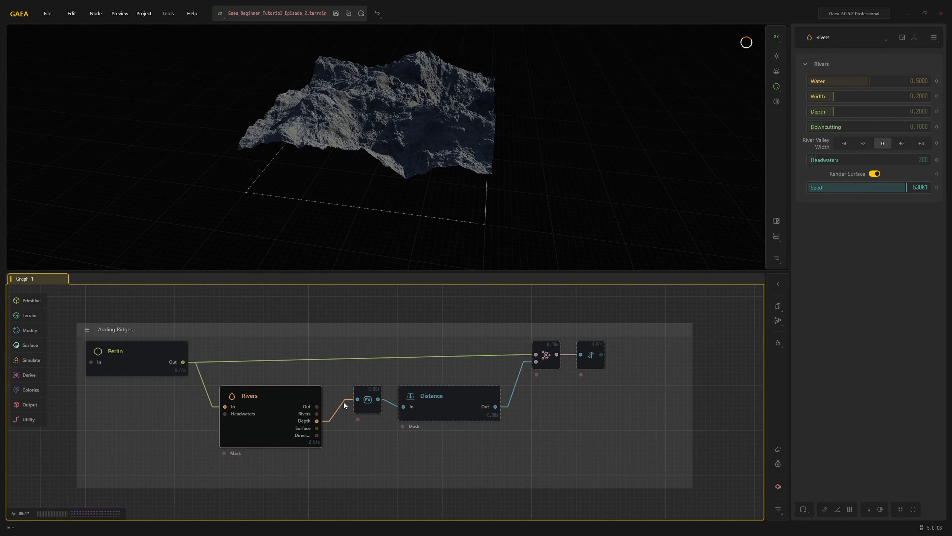
{"action": "left_click", "coordinate": [362, 391]}
{"action": "left_click", "coordinate": [435, 397]}
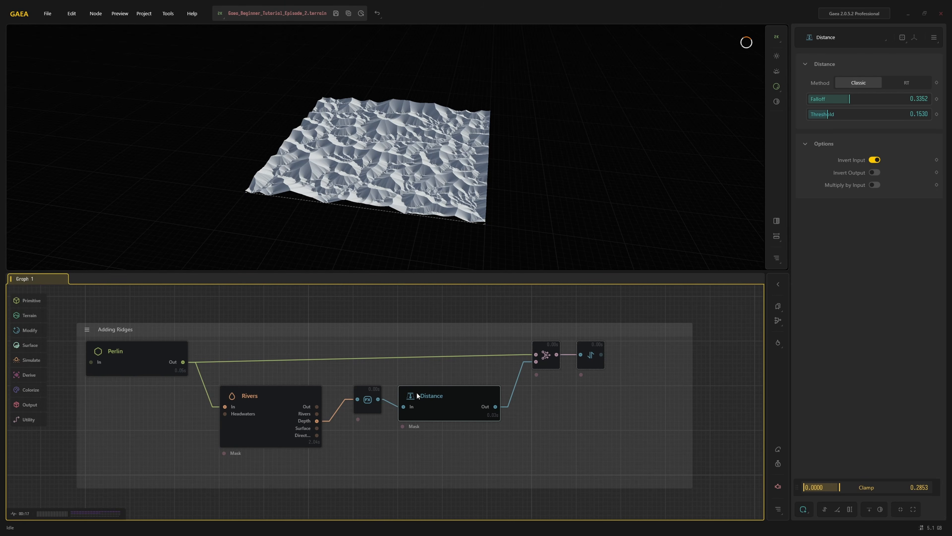
Compare the Adding Ridges group's base Perlin with its Combine and Autolevel outputs, and adjust the Combine node's Ratio
{"action": "left_click", "coordinate": [147, 349]}
{"action": "left_click", "coordinate": [542, 348]}
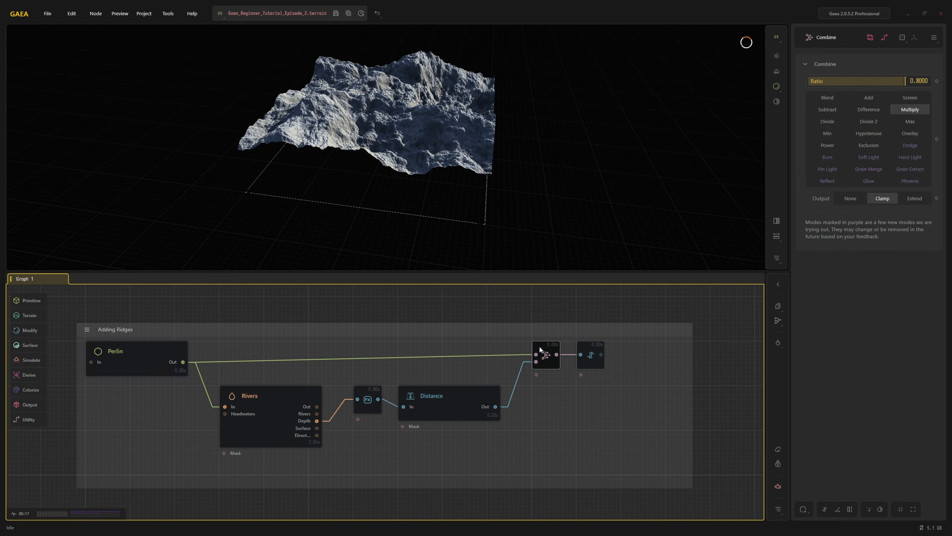
{"action": "left_click", "coordinate": [589, 351]}
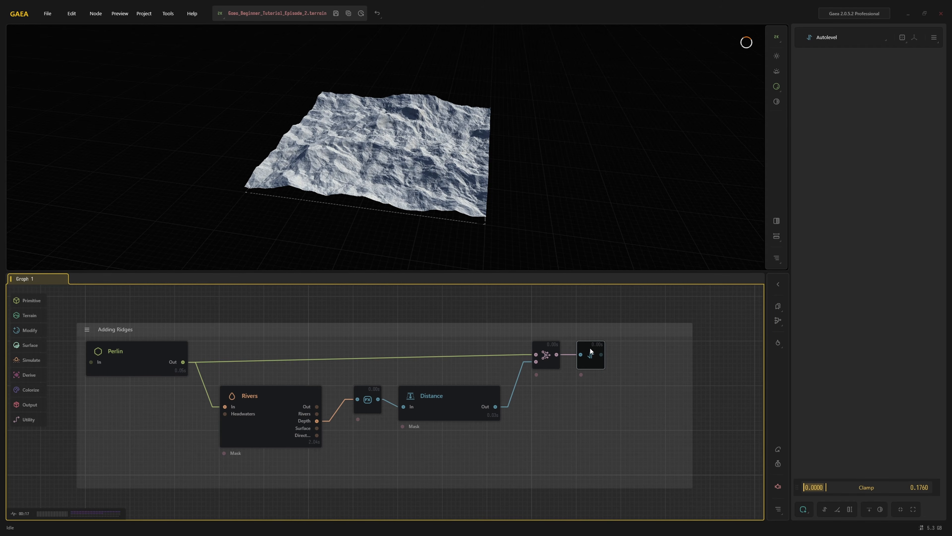
{"action": "left_click", "coordinate": [545, 353]}
{"action": "mouse_move", "coordinate": [908, 81]}
{"action": "left_mouse_down"}
{"action": "mouse_move", "coordinate": [853, 93]}
{"action": "mouse_move", "coordinate": [938, 94]}
{"action": "mouse_move", "coordinate": [917, 97]}
{"action": "left_mouse_up"}
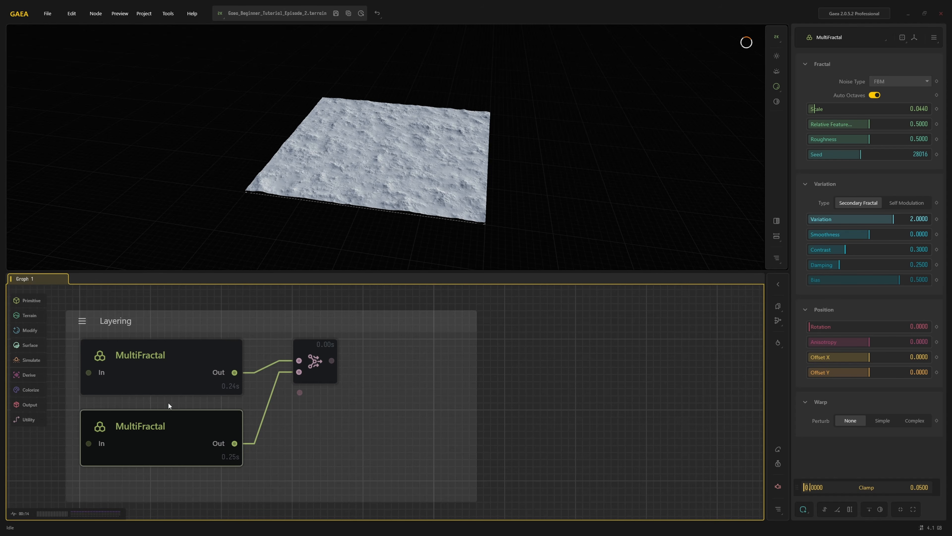
Compare the Layering group's first MultiFractal with the Combine node that adds both noise layers
{"action": "left_click", "coordinate": [309, 347]}
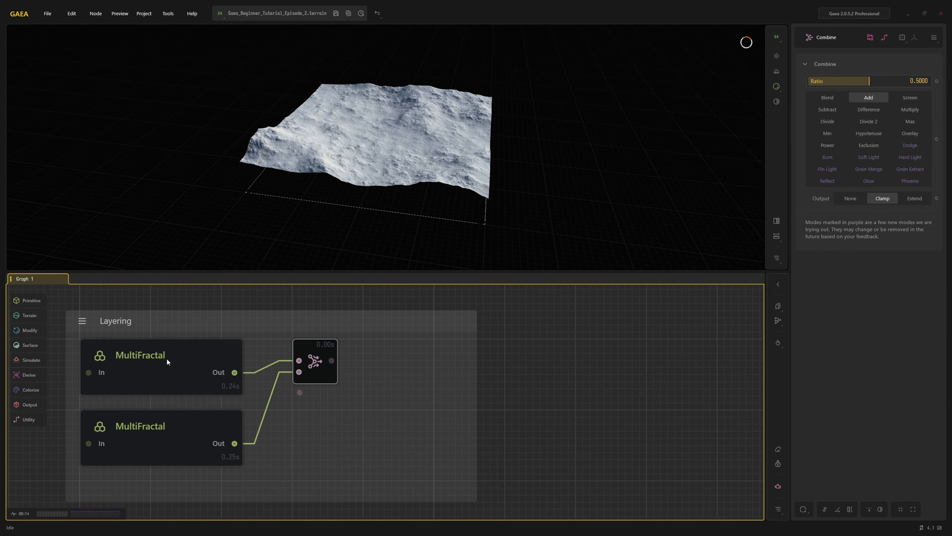
{"action": "left_click", "coordinate": [167, 358]}
{"action": "left_click", "coordinate": [310, 352]}
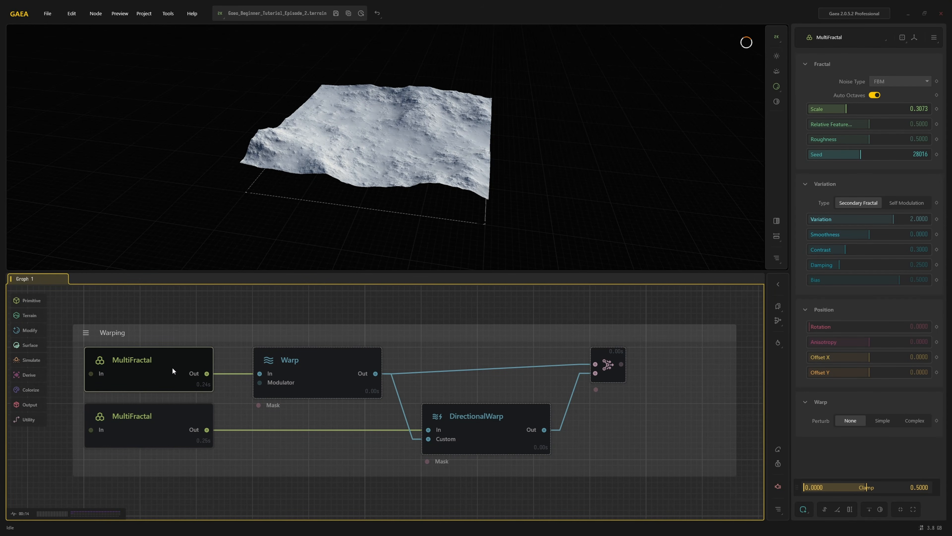
Compare the Warping group's MultiFractal nodes with their Warp and DirectionalWarp versions and the Combine node that joins them
{"action": "left_click", "coordinate": [304, 361]}
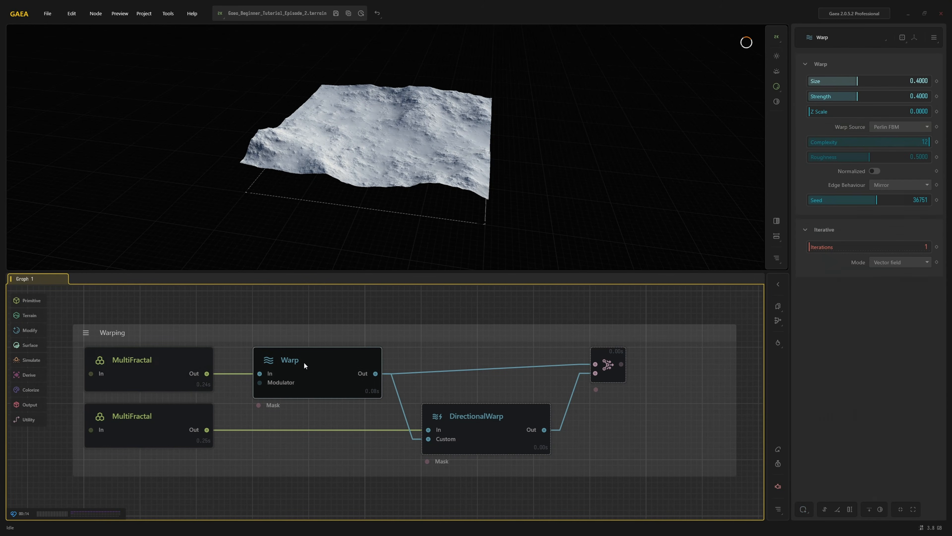
{"action": "left_click", "coordinate": [163, 364]}
{"action": "left_click", "coordinate": [160, 416]}
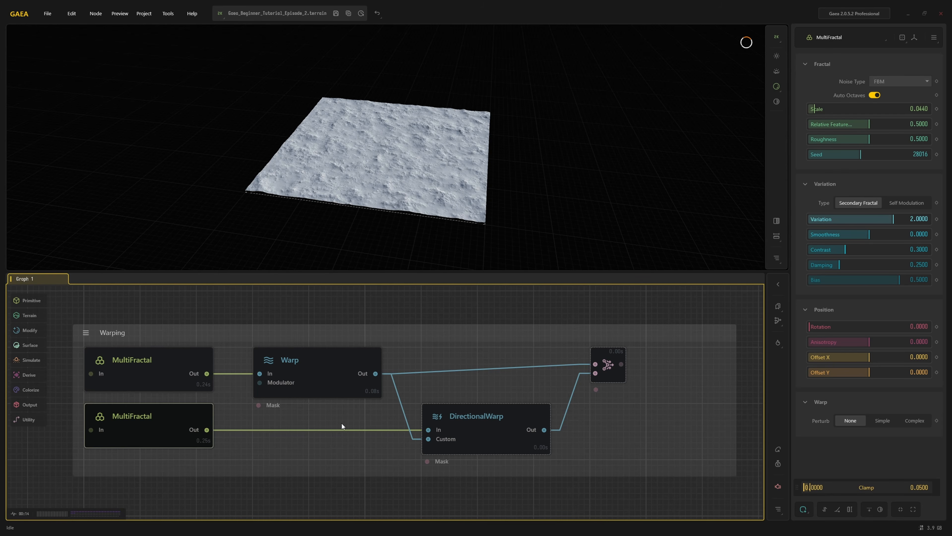
{"action": "left_click", "coordinate": [472, 421]}
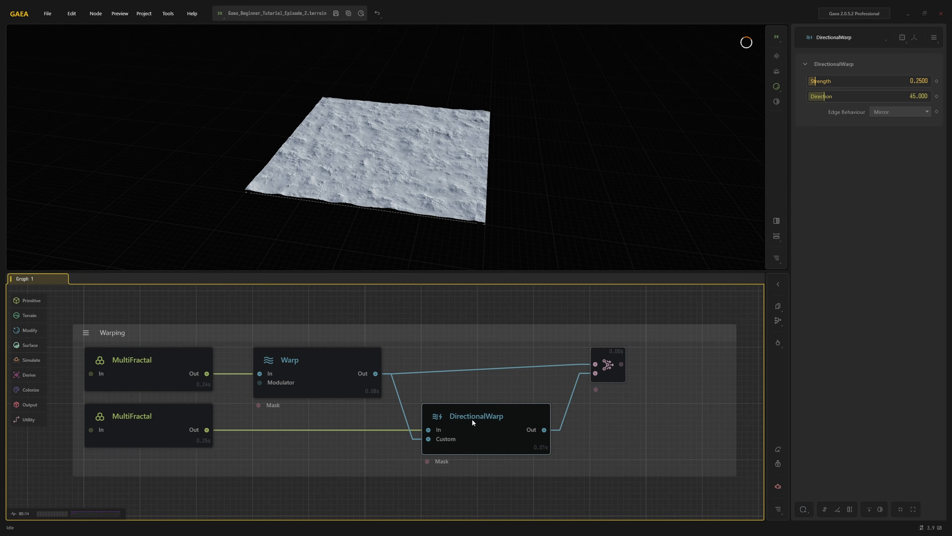
{"action": "left_click", "coordinate": [169, 360]}
{"action": "left_click", "coordinate": [302, 360]}
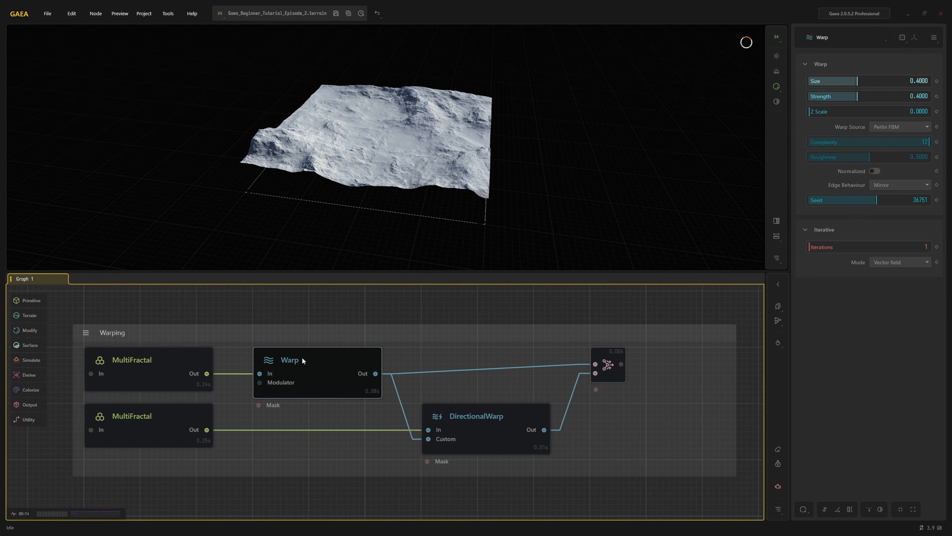
{"action": "left_click", "coordinate": [606, 353]}
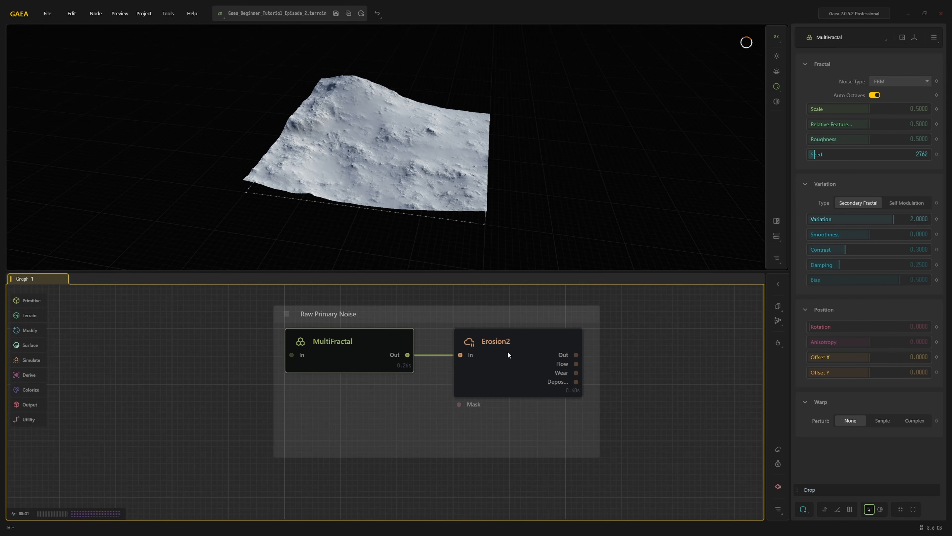
Preview the Erosion2 node applied to the MultiFractal in the Raw Primary Noise group
{"action": "left_click", "coordinate": [508, 355]}
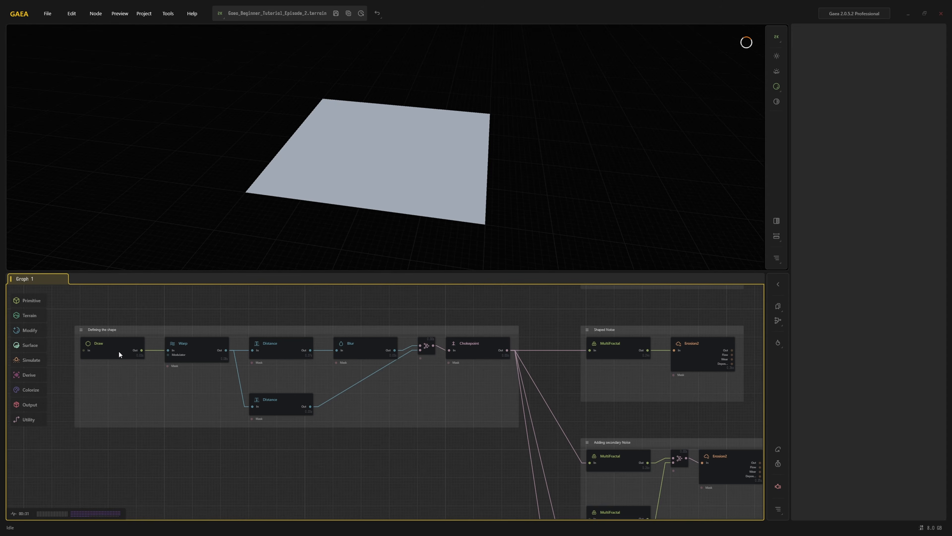
Examine the Defining the shape group's chain from Draw through Warp, both Distance nodes, Blur and Combine to the Chokepoint
{"action": "left_click", "coordinate": [129, 349]}
{"action": "left_click", "coordinate": [183, 347]}
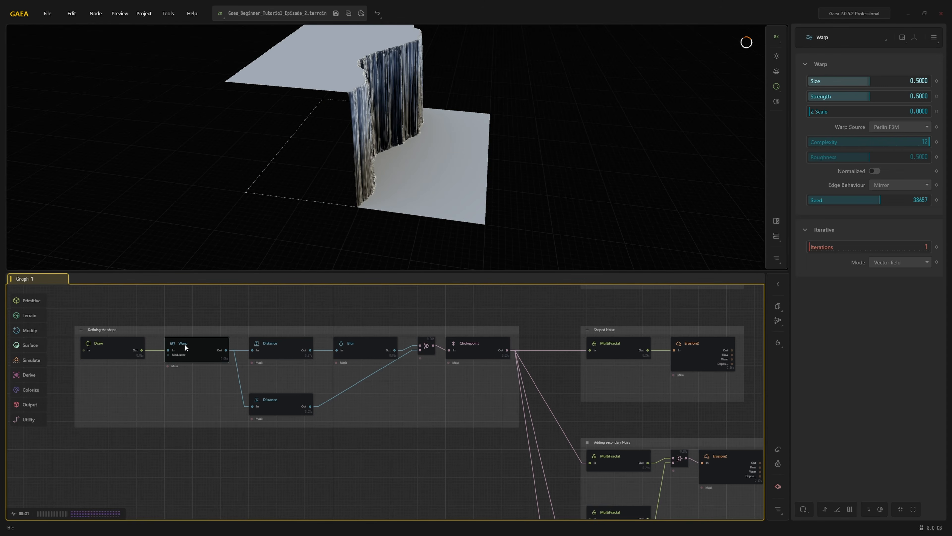
{"action": "left_click", "coordinate": [258, 345]}
{"action": "left_click", "coordinate": [275, 400]}
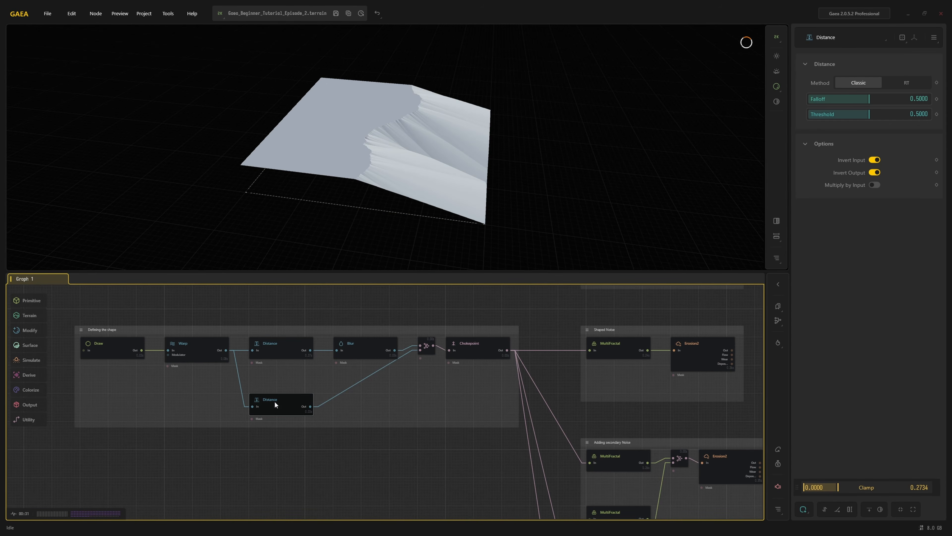
{"action": "left_click", "coordinate": [272, 342]}
{"action": "left_click", "coordinate": [359, 349]}
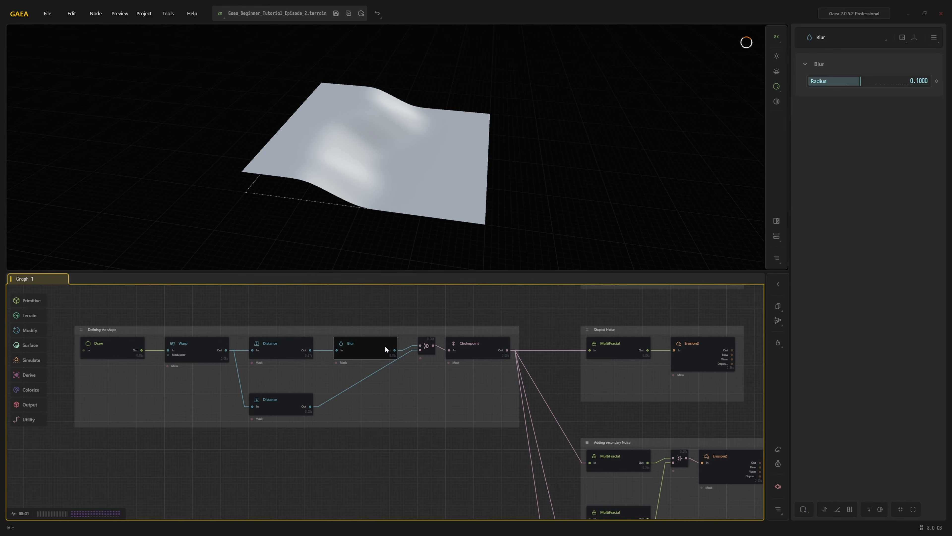
{"action": "left_click", "coordinate": [427, 344]}
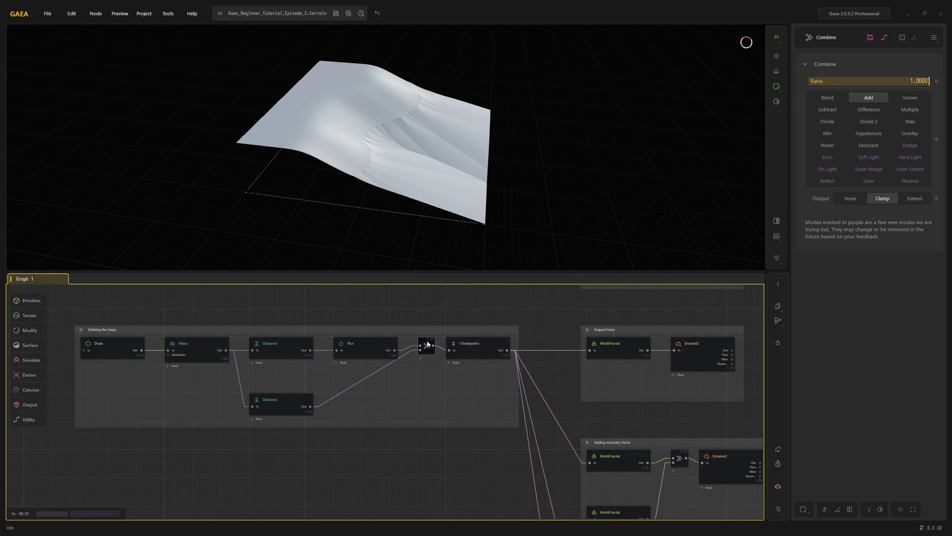
{"action": "left_click", "coordinate": [468, 342]}
Compare the Shaped Noise group's MultiFractal and Erosion2 with the Adding secondary Noise group's MultiFractal, Combine and Erosion2 nodes
{"action": "left_click", "coordinate": [614, 355]}
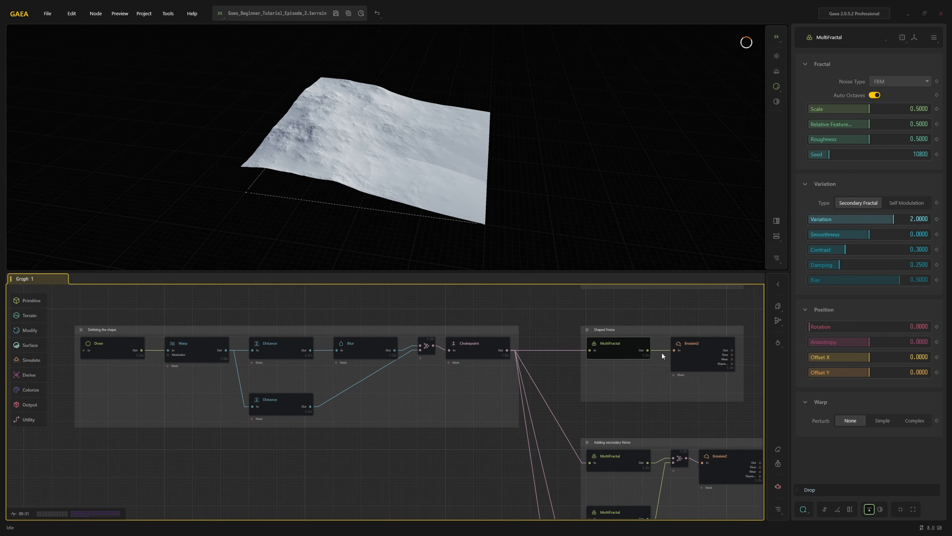
{"action": "left_click", "coordinate": [704, 352]}
{"action": "middle_click_drag", "start_coordinate": [658, 417], "coordinate": [518, 347]}
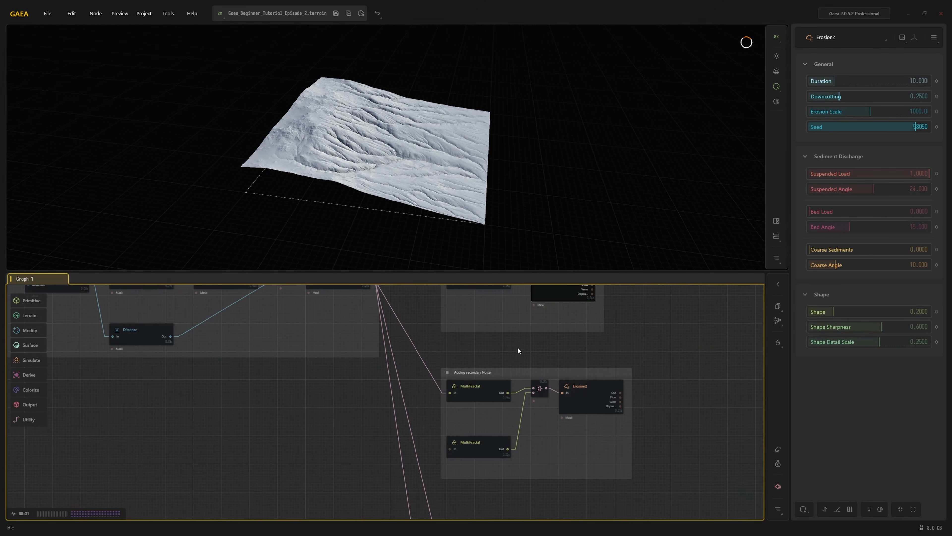
{"action": "left_click", "coordinate": [488, 386]}
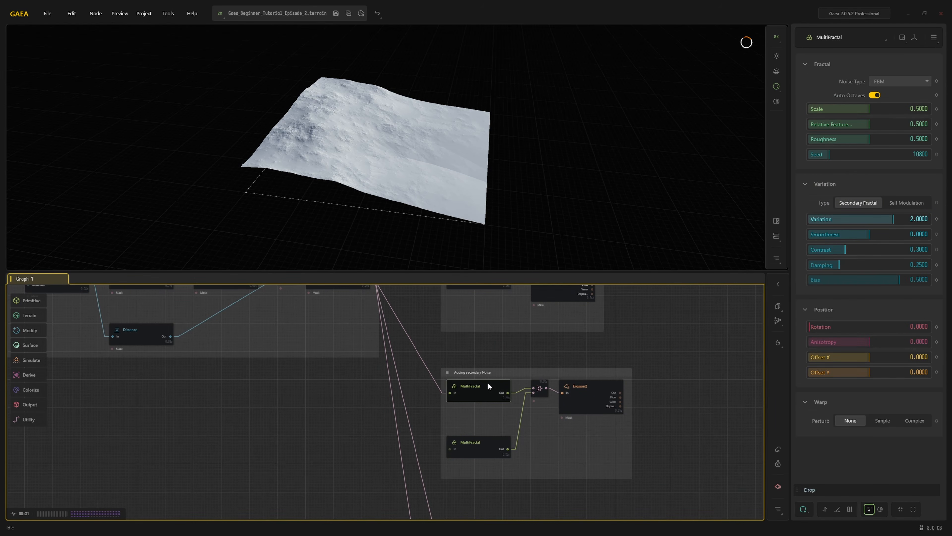
{"action": "left_click", "coordinate": [488, 439]}
{"action": "left_click", "coordinate": [538, 383]}
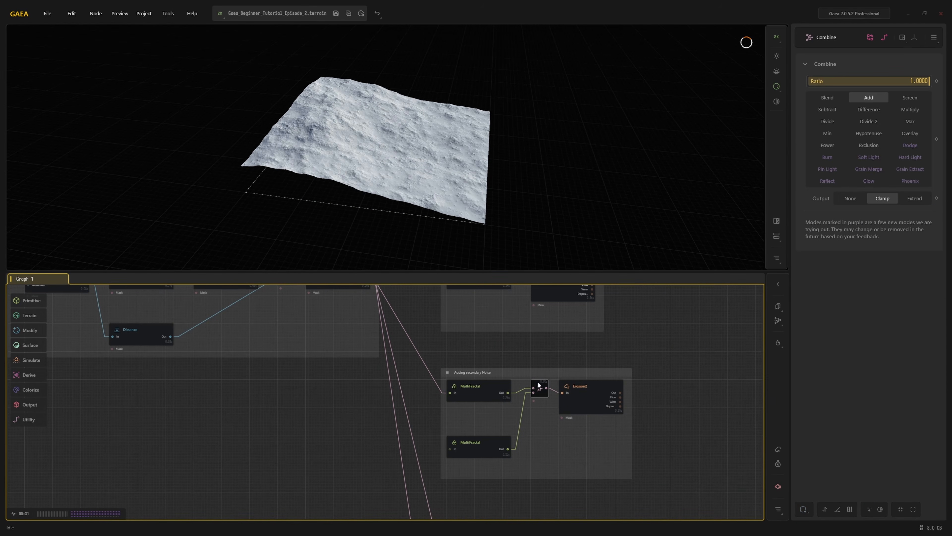
{"action": "left_click", "coordinate": [589, 388]}
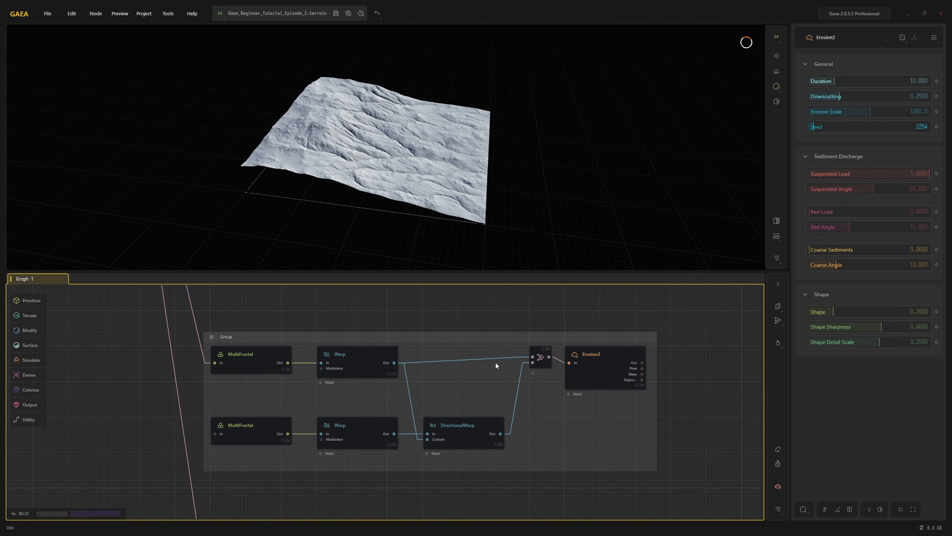
Examine the shaped warping group's chain from MultiFractal through Warp, DirectionalWarp and Combine to Erosion2
{"action": "left_click", "coordinate": [244, 354]}
{"action": "left_click", "coordinate": [344, 357]}
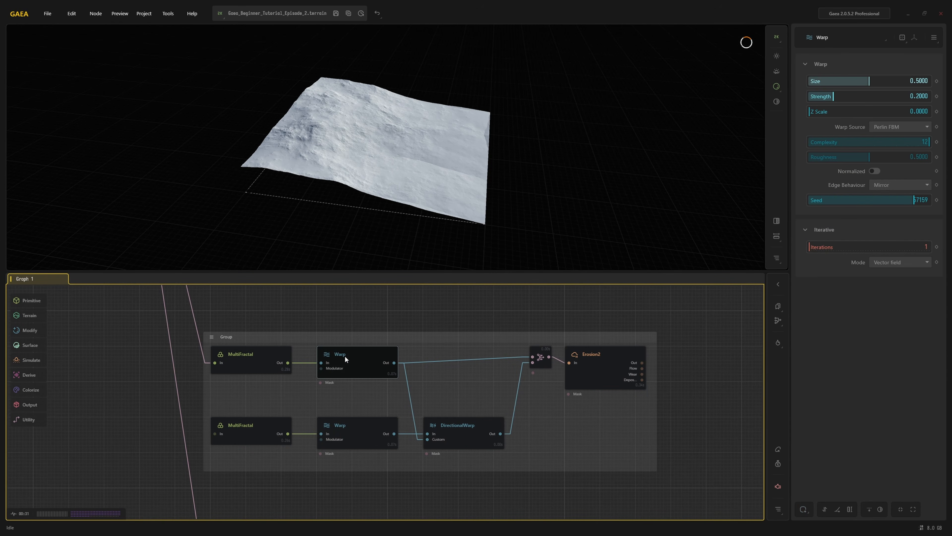
{"action": "left_click", "coordinate": [354, 431]}
{"action": "left_click", "coordinate": [474, 436]}
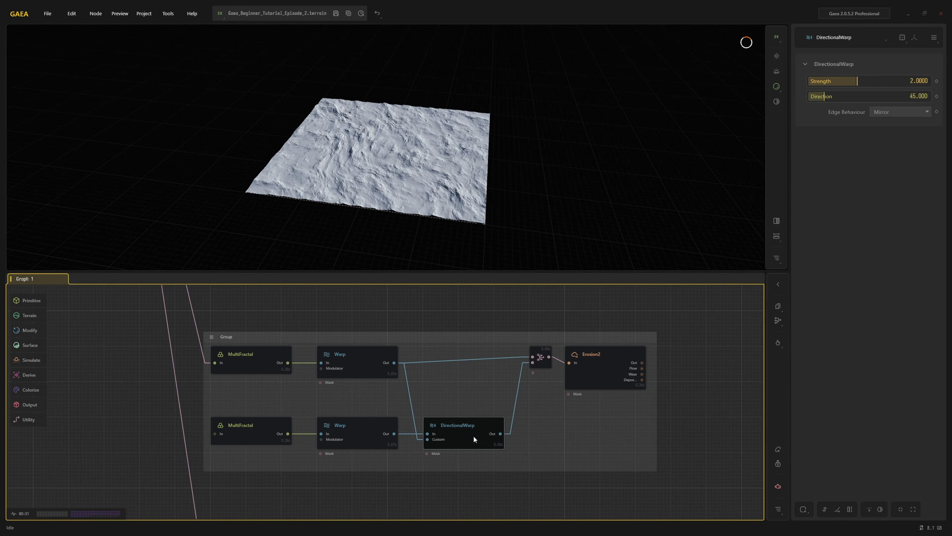
{"action": "left_click", "coordinate": [542, 354]}
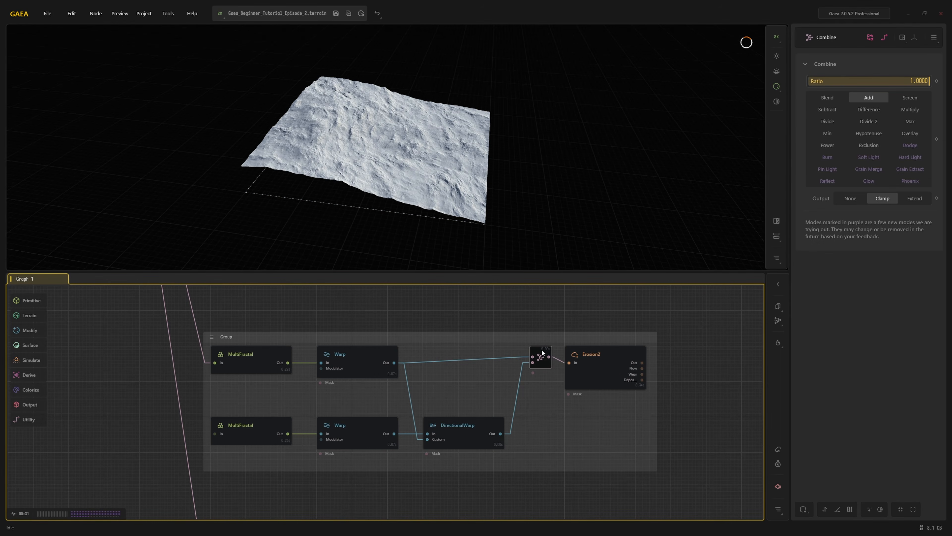
{"action": "left_click", "coordinate": [592, 354]}
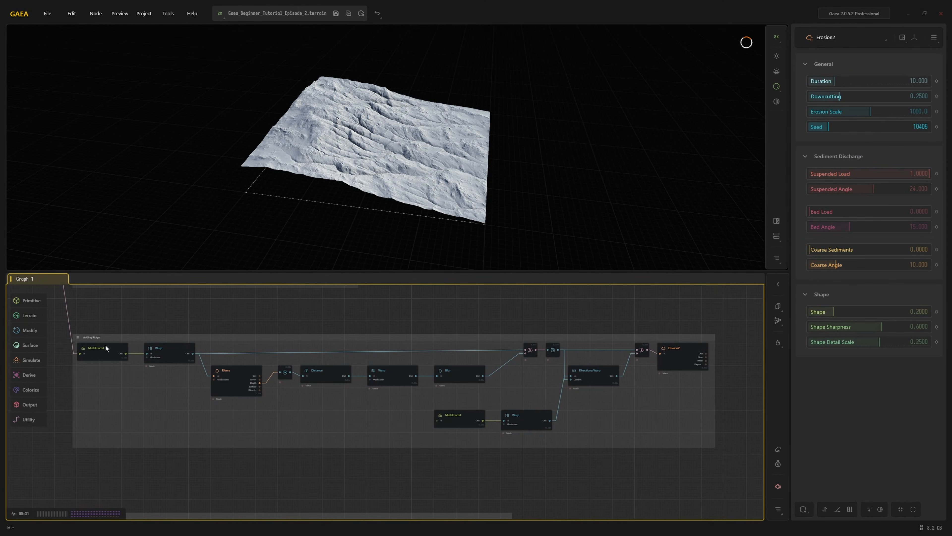
Examine the ridge group's main chain from MultiFractal through Warp, the first Combine, Adjust and the last Combine to Erosion2
{"action": "left_click", "coordinate": [105, 348]}
{"action": "left_click", "coordinate": [161, 350]}
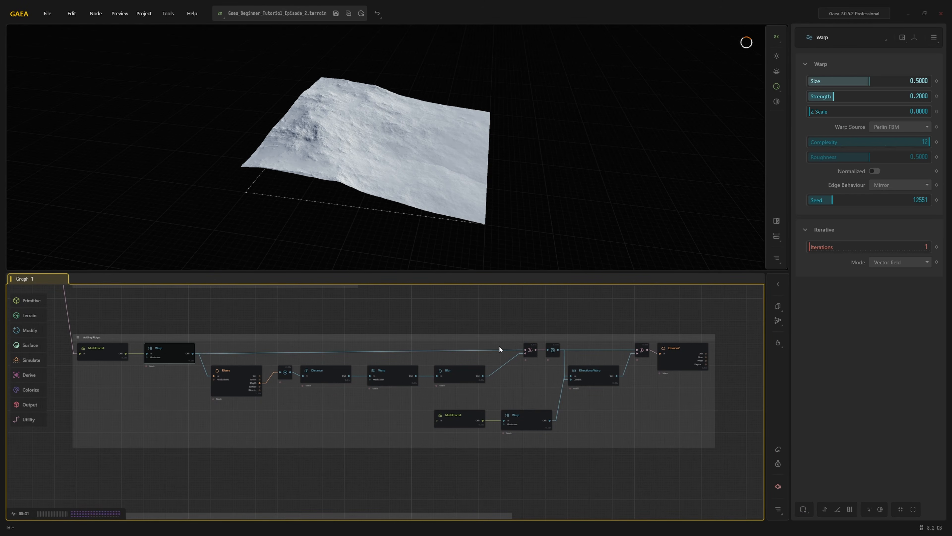
{"action": "left_click", "coordinate": [528, 349]}
{"action": "left_click", "coordinate": [552, 349]}
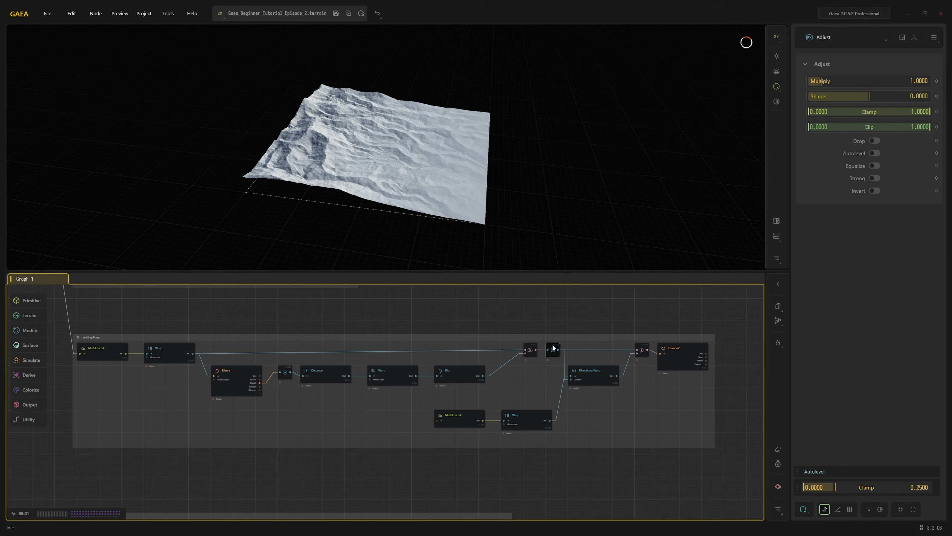
{"action": "left_click", "coordinate": [642, 350]}
{"action": "left_click", "coordinate": [683, 352]}
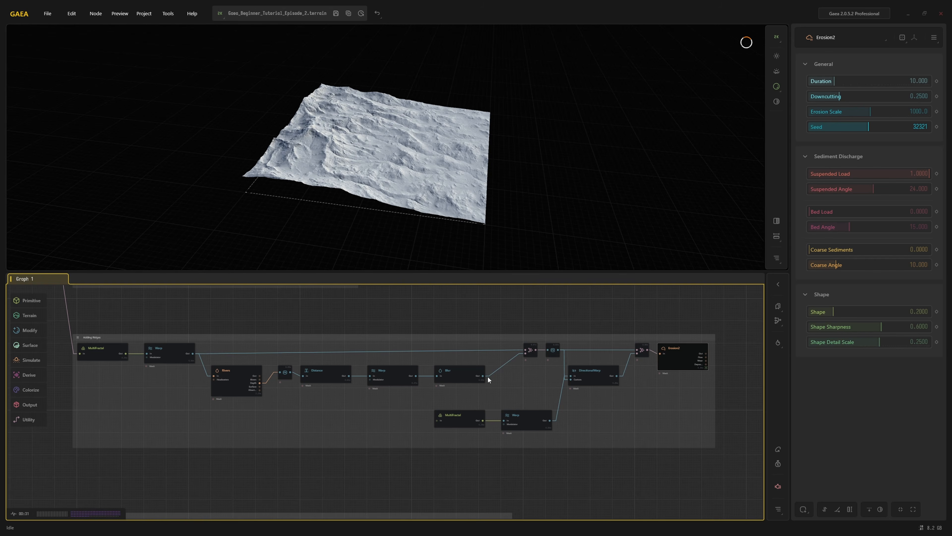
Set the ridge group's Blur radius to 0 and slightly raise the ratio of the Multiply Combine it feeds
{"action": "left_click", "coordinate": [454, 373]}
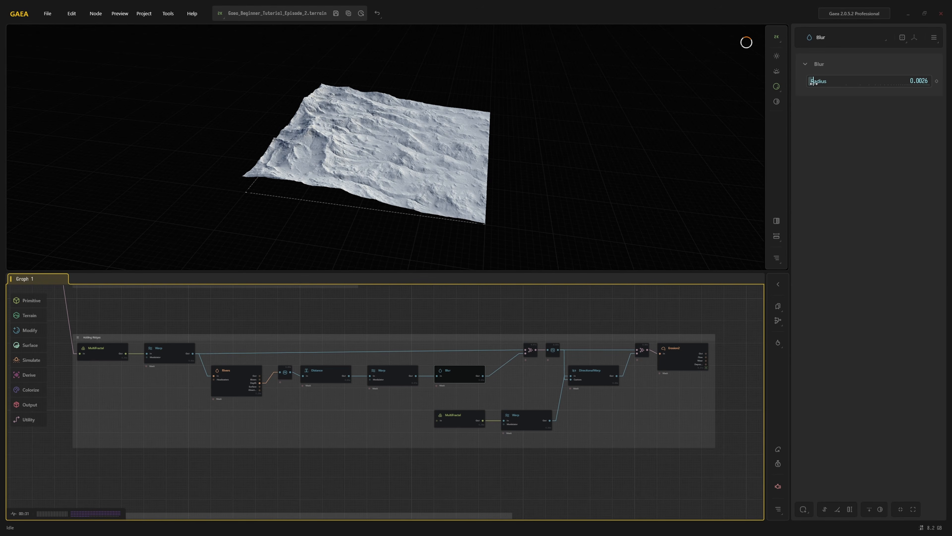
{"action": "mouse_move", "coordinate": [814, 83]}
{"action": "left_mouse_down"}
{"action": "mouse_move", "coordinate": [894, 86]}
{"action": "mouse_move", "coordinate": [808, 89]}
{"action": "left_mouse_up"}
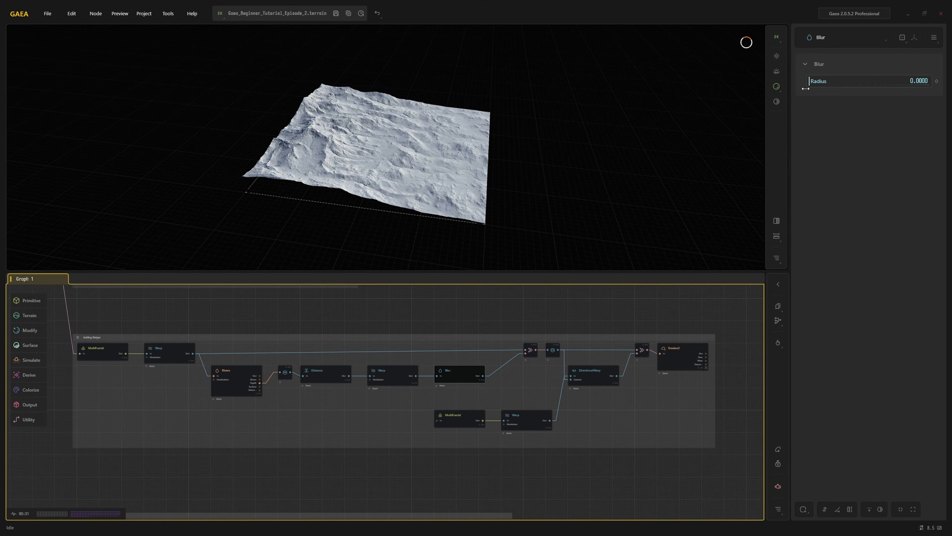
{"action": "left_click", "coordinate": [529, 349]}
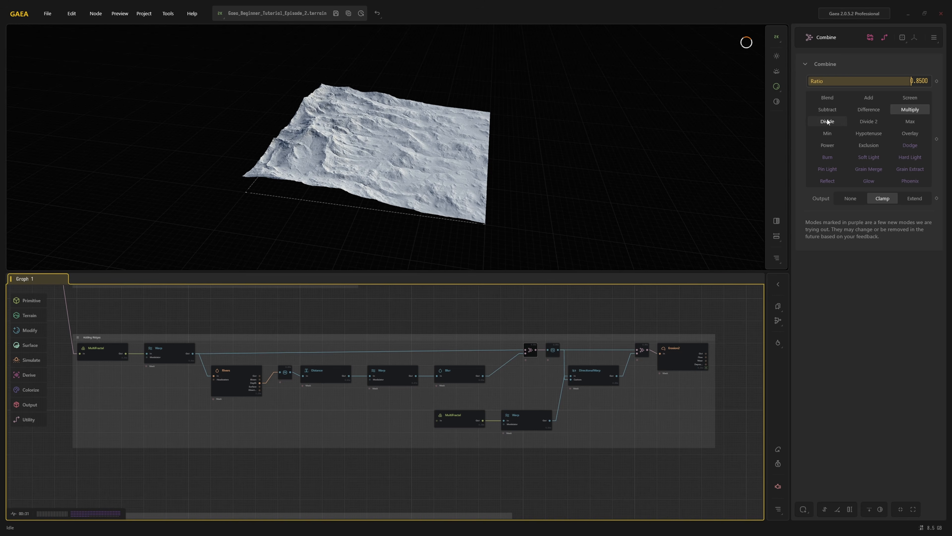
{"action": "mouse_move", "coordinate": [911, 81]}
{"action": "left_mouse_down"}
{"action": "mouse_move", "coordinate": [802, 86]}
{"action": "mouse_move", "coordinate": [932, 87]}
{"action": "mouse_move", "coordinate": [918, 84]}
{"action": "left_mouse_up"}
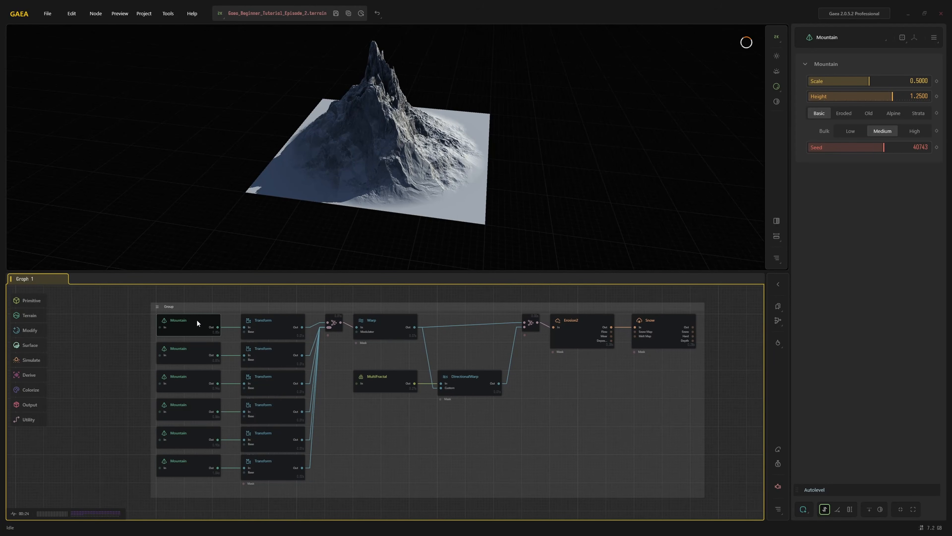
Examine the mountain group's chain from the Mountain and Transform nodes through Combine, Warp, the second Combine and Erosion2 to Snow
{"action": "left_click", "coordinate": [182, 349]}
{"action": "left_click", "coordinate": [267, 323]}
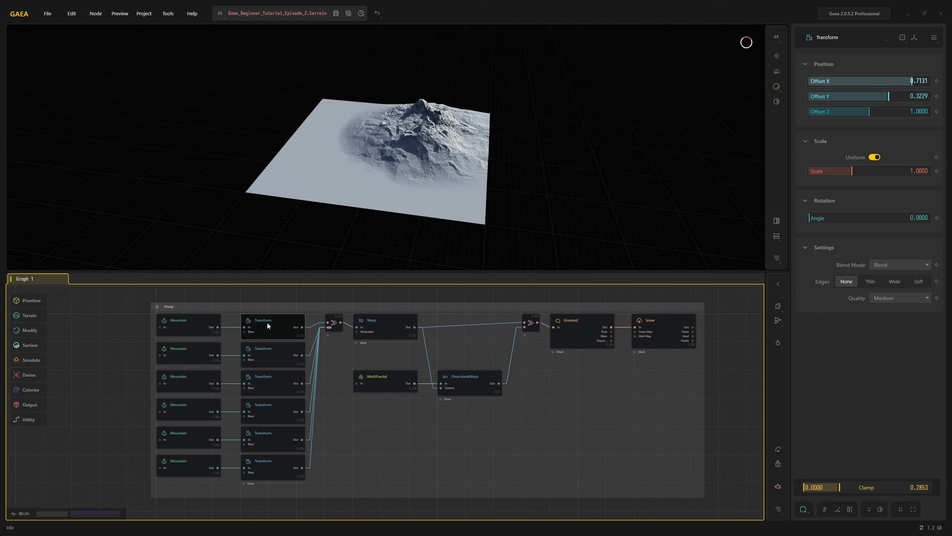
{"action": "left_click", "coordinate": [272, 345]}
{"action": "left_click", "coordinate": [272, 377]}
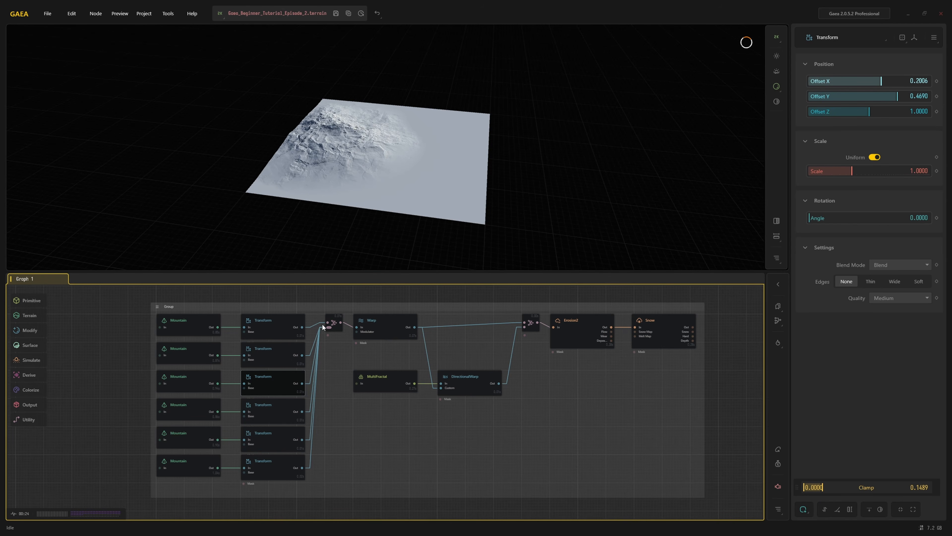
{"action": "left_click", "coordinate": [331, 321]}
{"action": "left_click", "coordinate": [389, 321]}
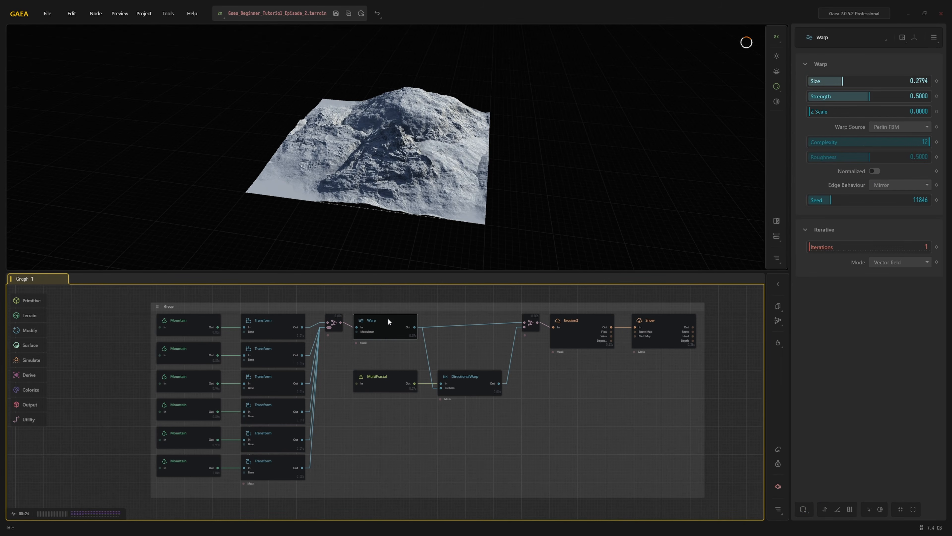
{"action": "left_click", "coordinate": [533, 322]}
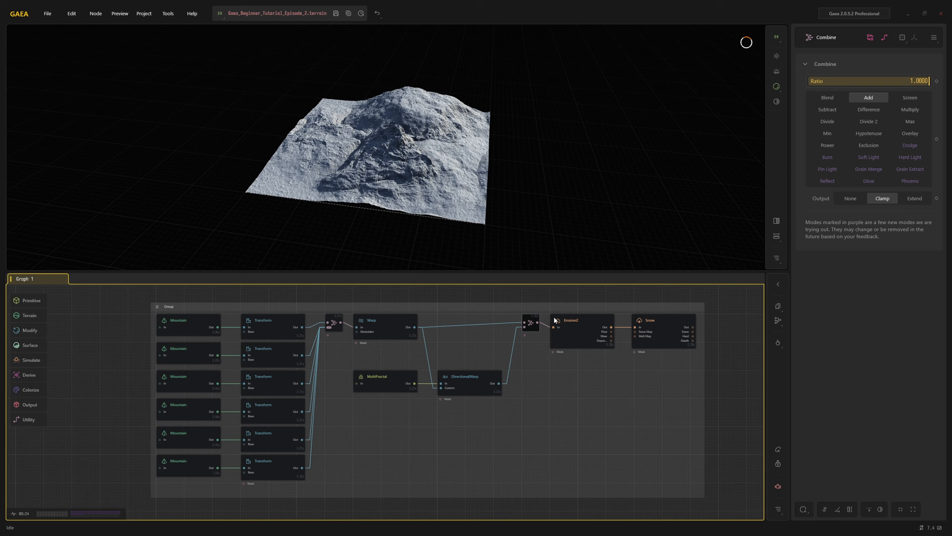
{"action": "left_click", "coordinate": [579, 327]}
{"action": "left_click", "coordinate": [654, 325]}
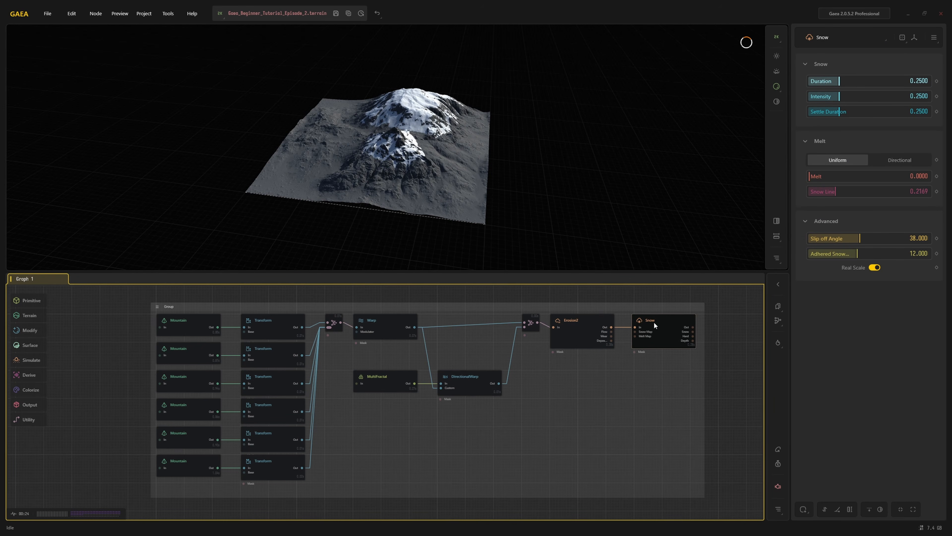
Set the first Transform's uniform scale to about 1.35 and the second Mountain's seed to 43690
{"action": "left_click", "coordinate": [271, 325]}
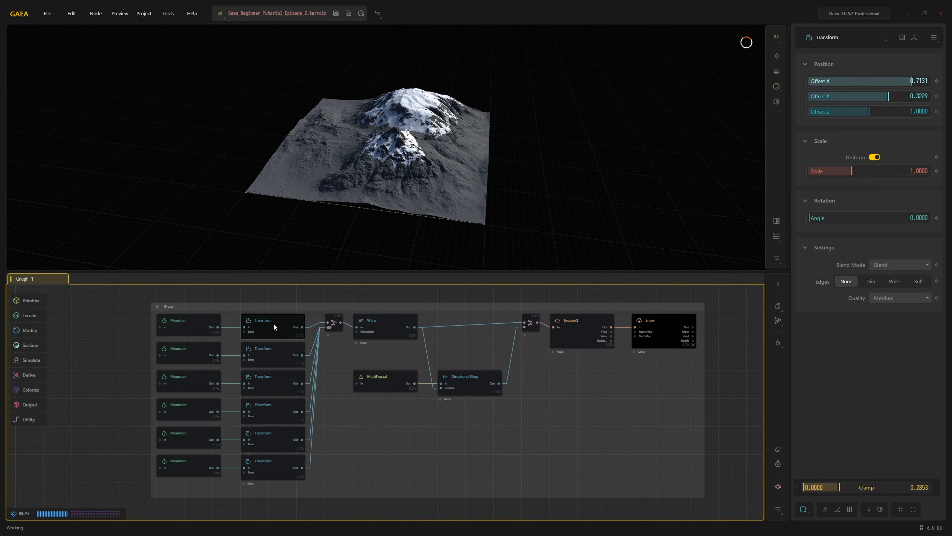
{"action": "mouse_move", "coordinate": [848, 173]}
{"action": "left_mouse_down"}
{"action": "mouse_move", "coordinate": [882, 170]}
{"action": "mouse_move", "coordinate": [860, 171]}
{"action": "left_mouse_up"}
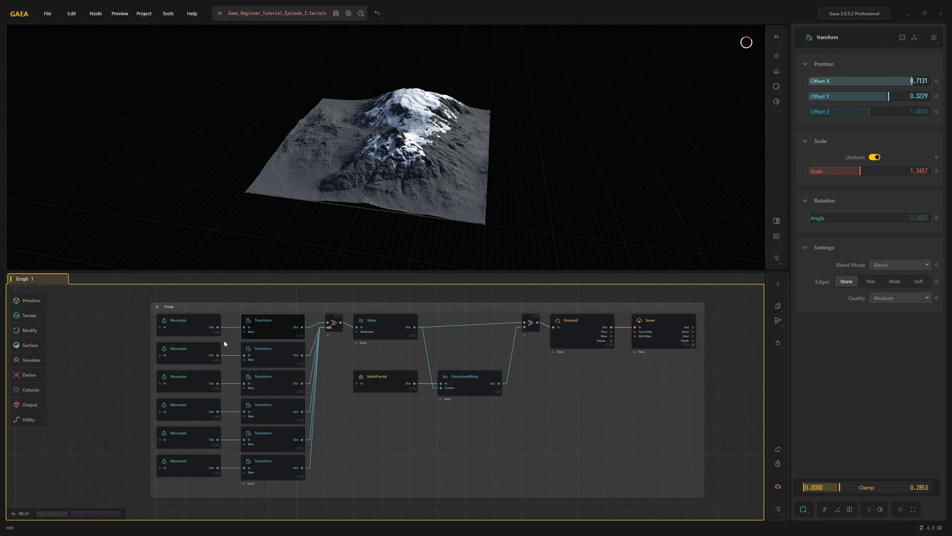
{"action": "left_click", "coordinate": [180, 359]}
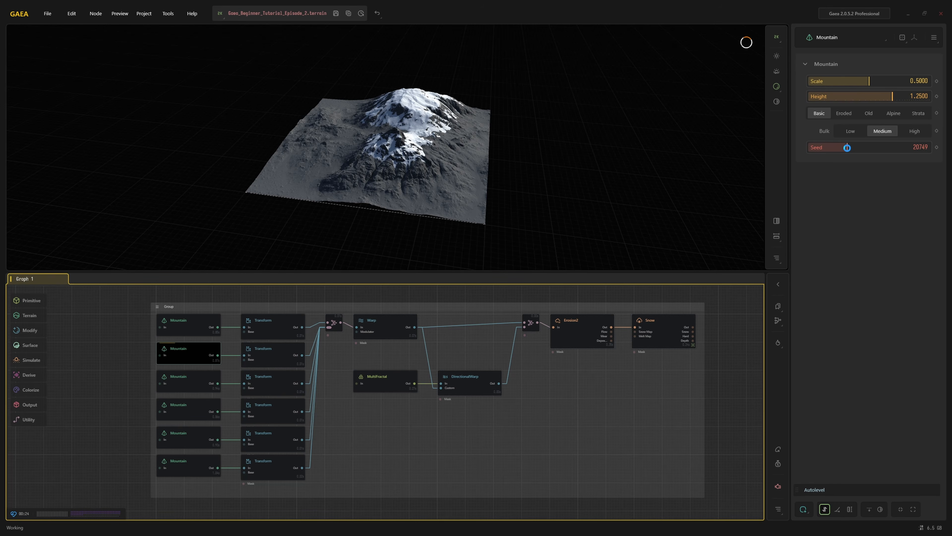
{"action": "left_click", "coordinate": [889, 146]}
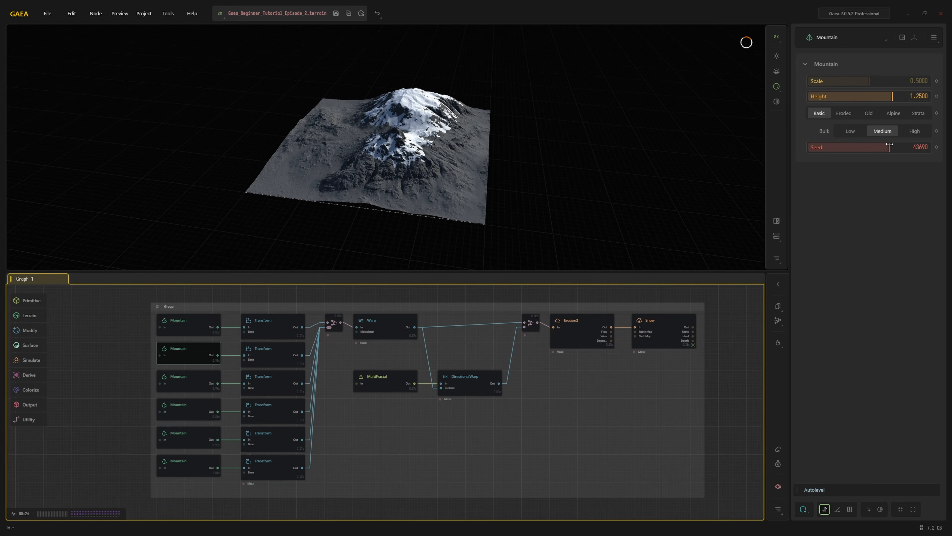
Try seed 16079 and High bulk on the fourth Mountain, and settle on Medium bulk with seed 36584
{"action": "left_click", "coordinate": [191, 413]}
{"action": "left_click", "coordinate": [838, 146]}
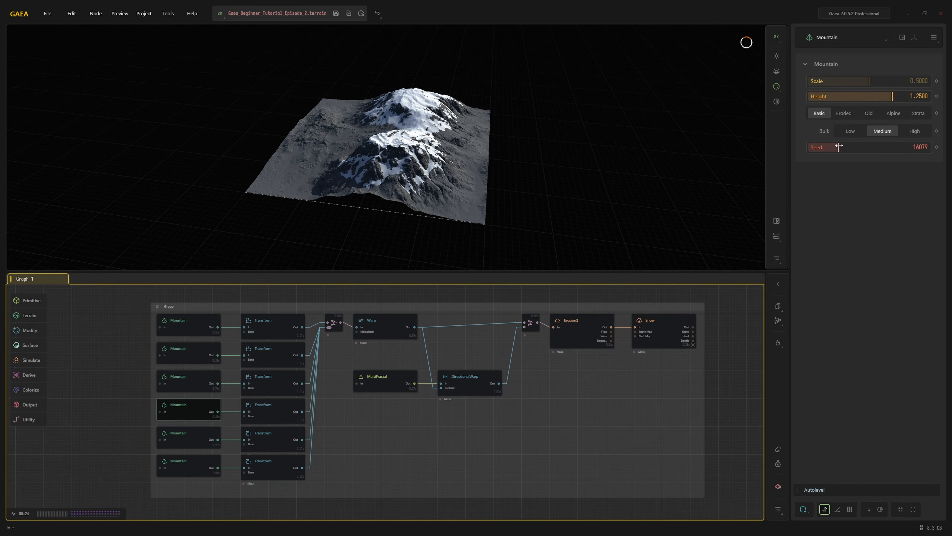
{"action": "left_click", "coordinate": [906, 131]}
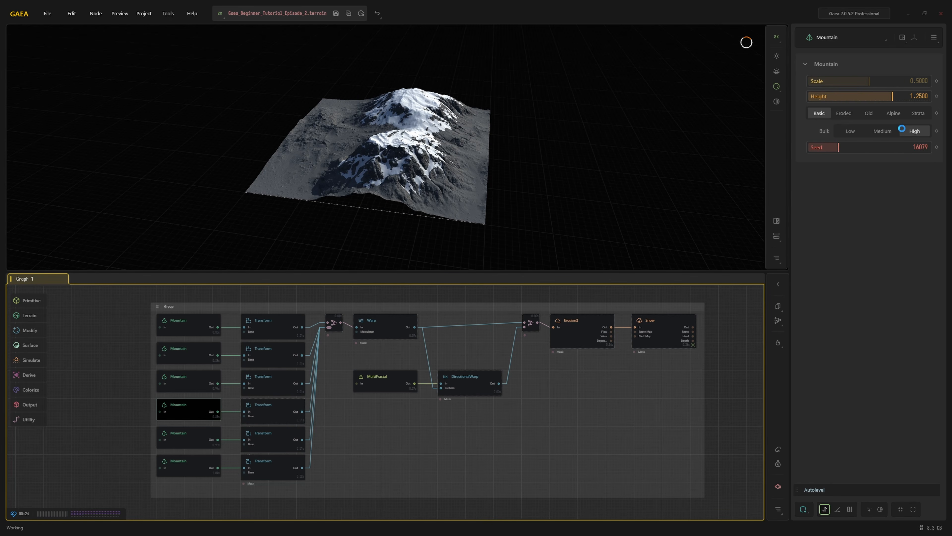
{"action": "left_click", "coordinate": [886, 132]}
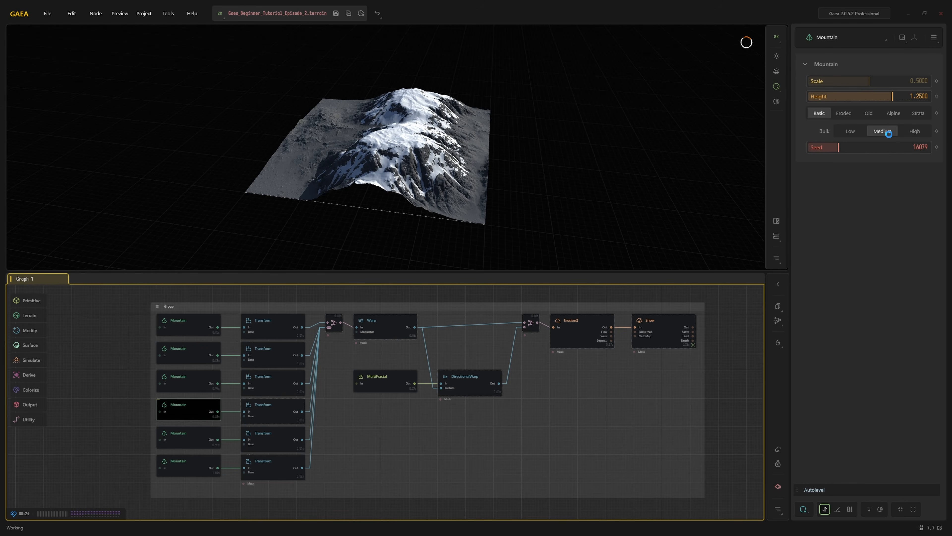
{"action": "left_click", "coordinate": [876, 149]}
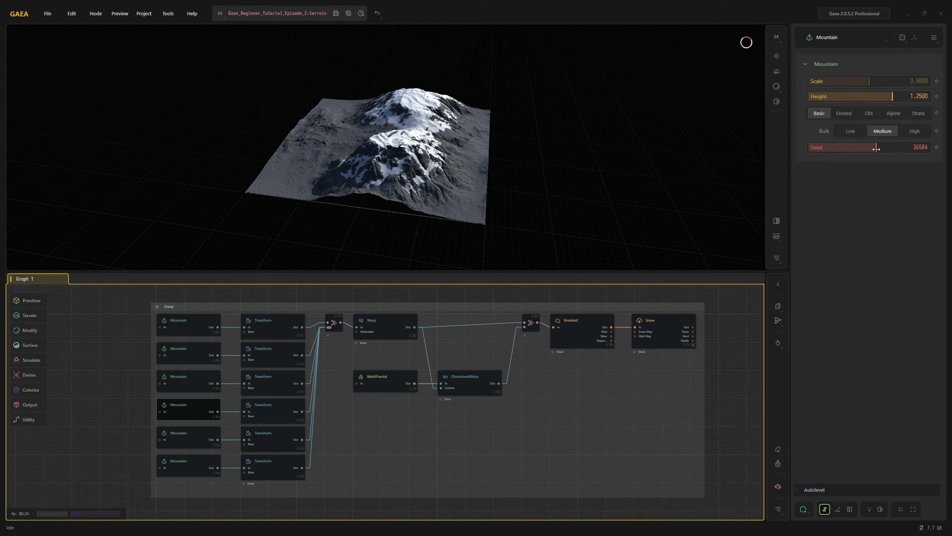